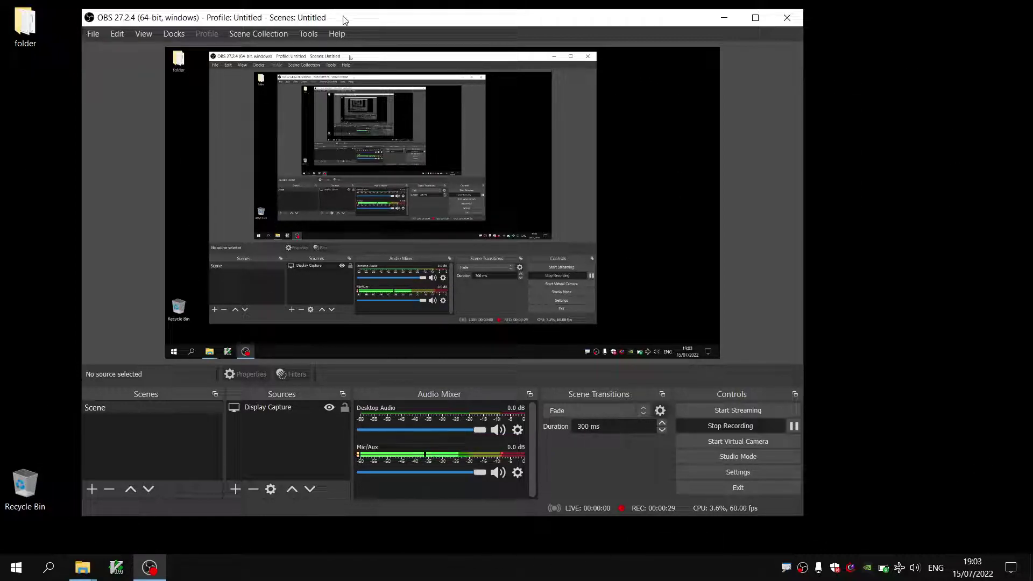
Reposition the OBS window with a series of small left and right drags
drag(345, 19, 360, 16)
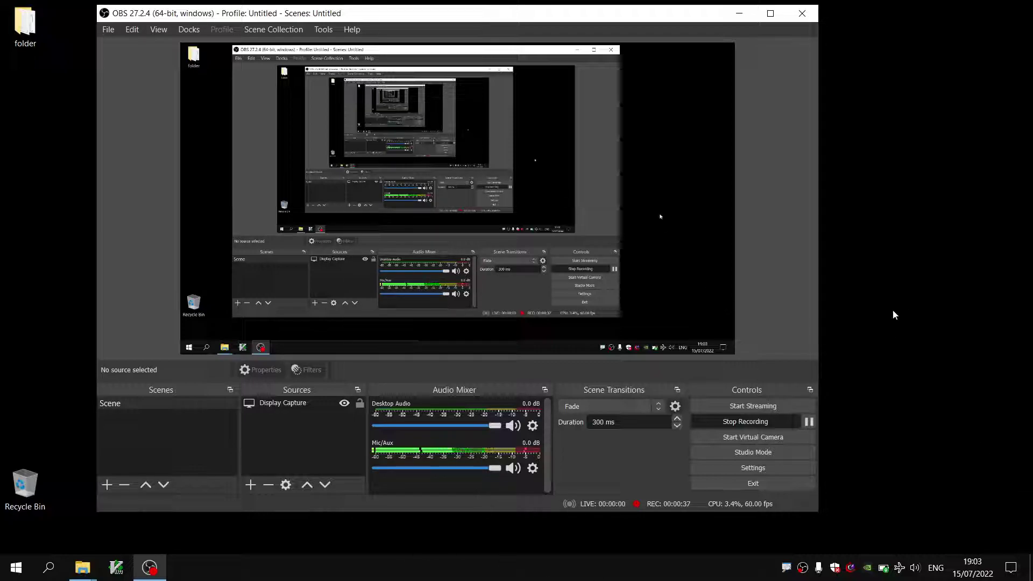
drag(477, 16, 461, 23)
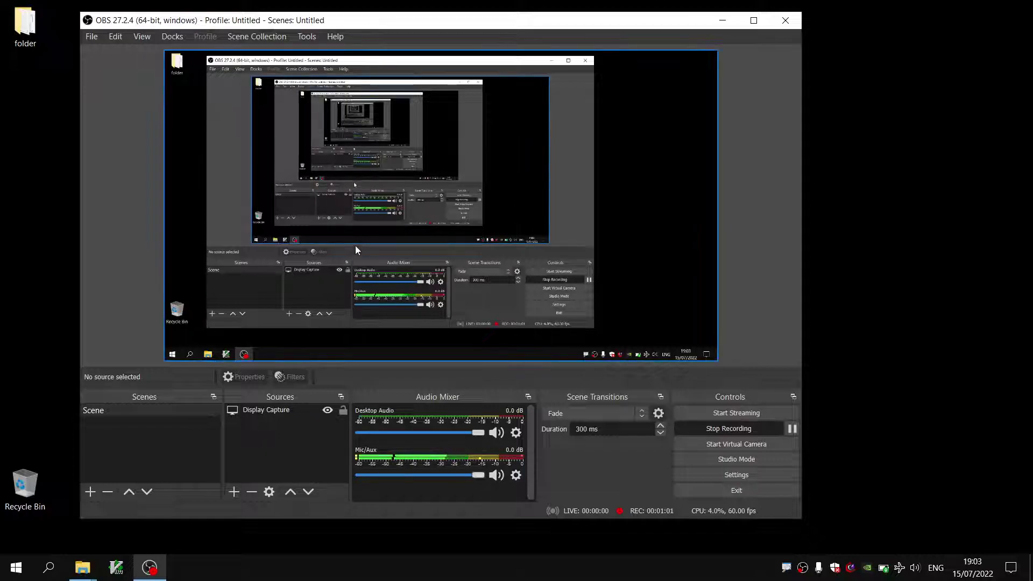
drag(441, 20, 454, 23)
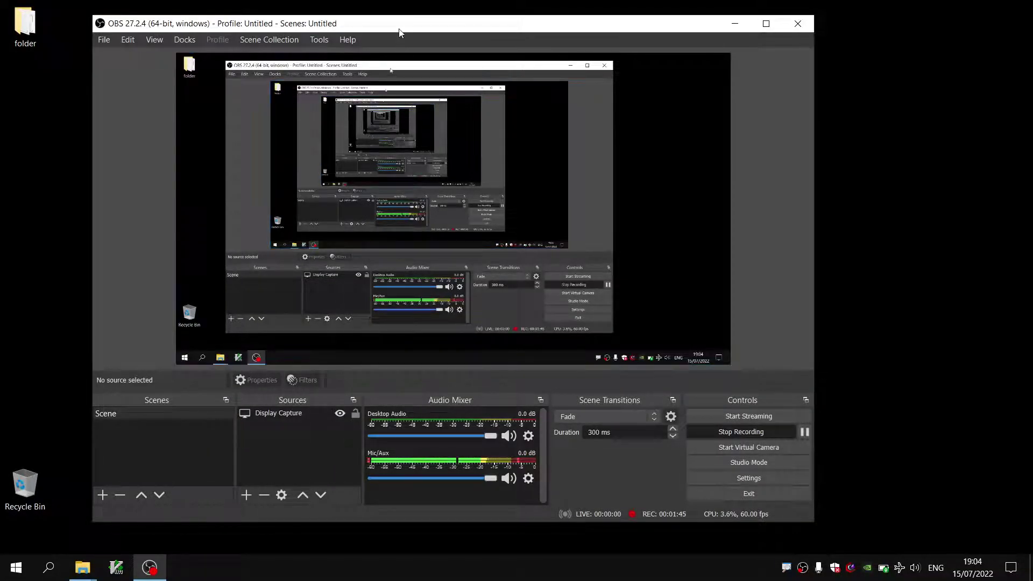
drag(399, 29, 400, 27)
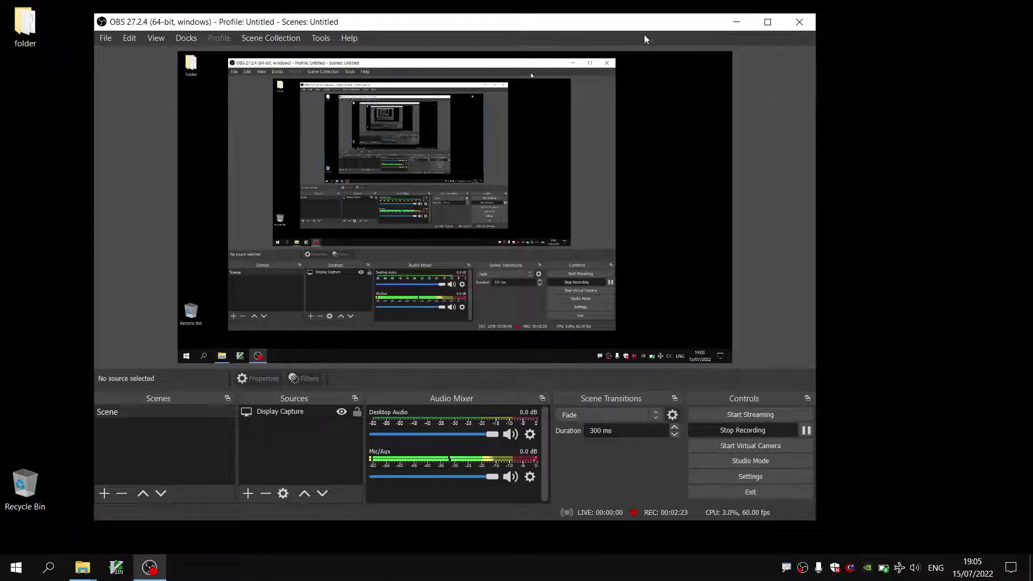
drag(554, 23, 525, 21)
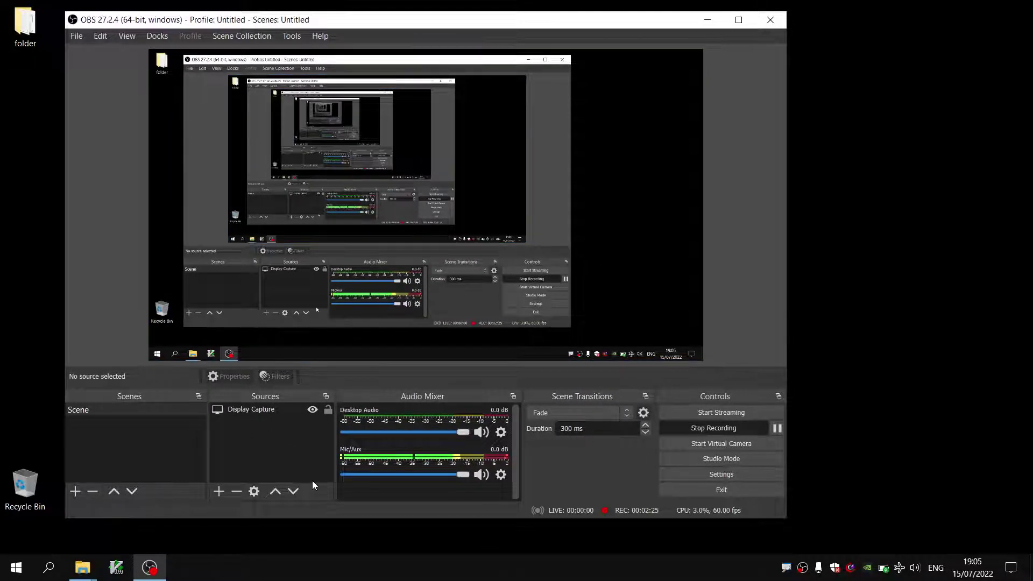
Bring up and dismiss the OBS taskbar jump list and the Windows Start menu
right_click(142, 567)
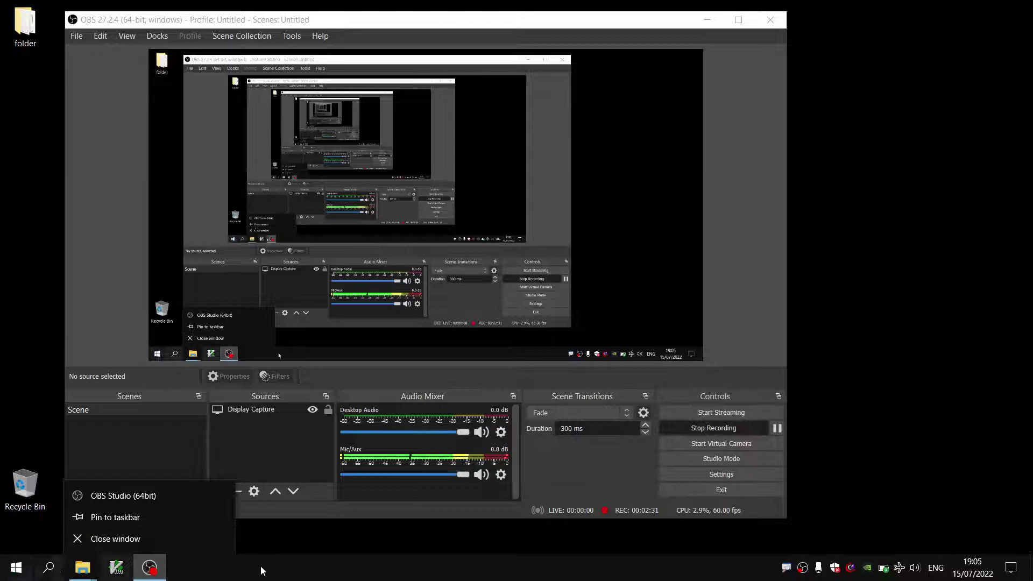
click(334, 542)
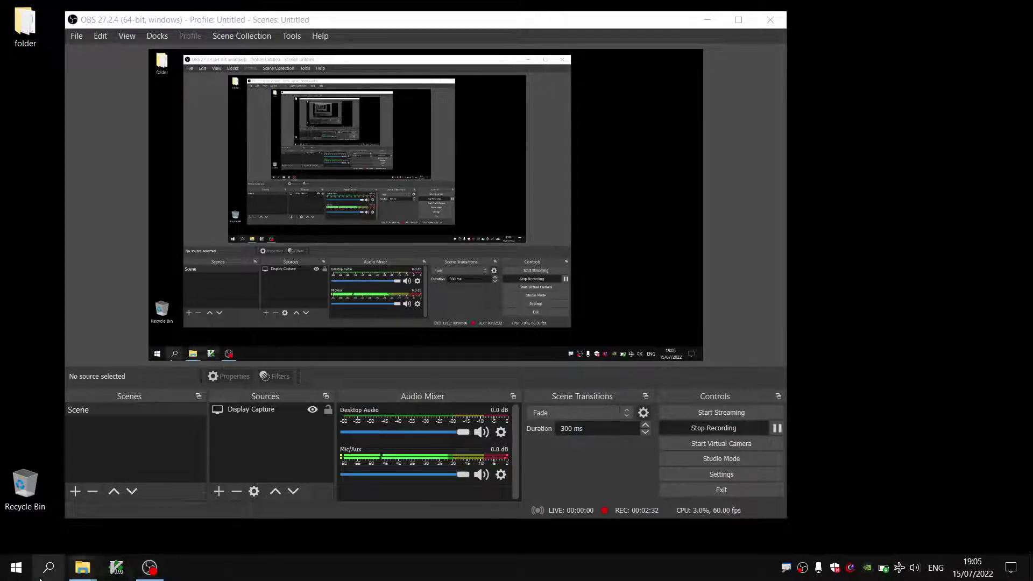
click(12, 574)
click(11, 574)
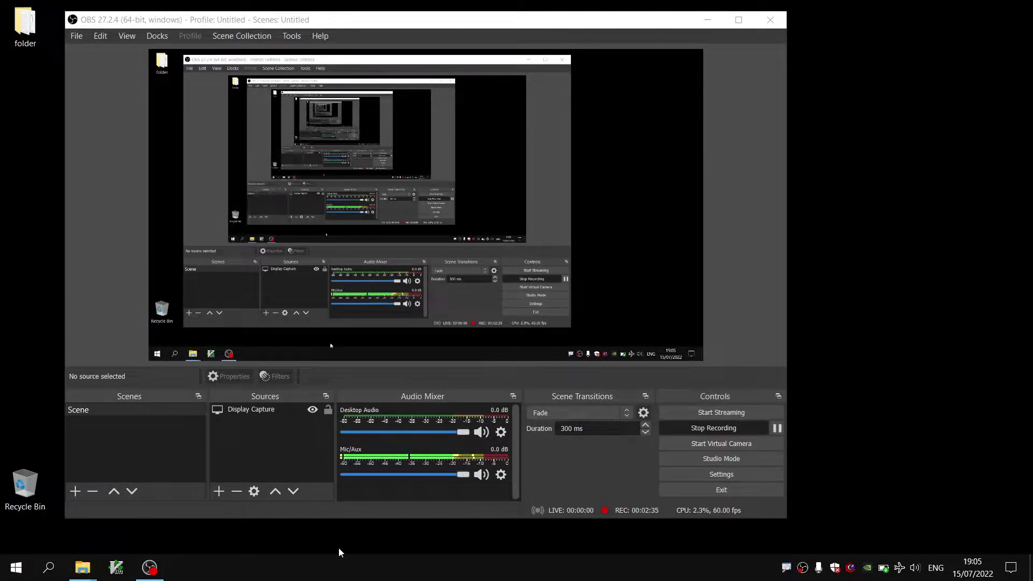
key(super)
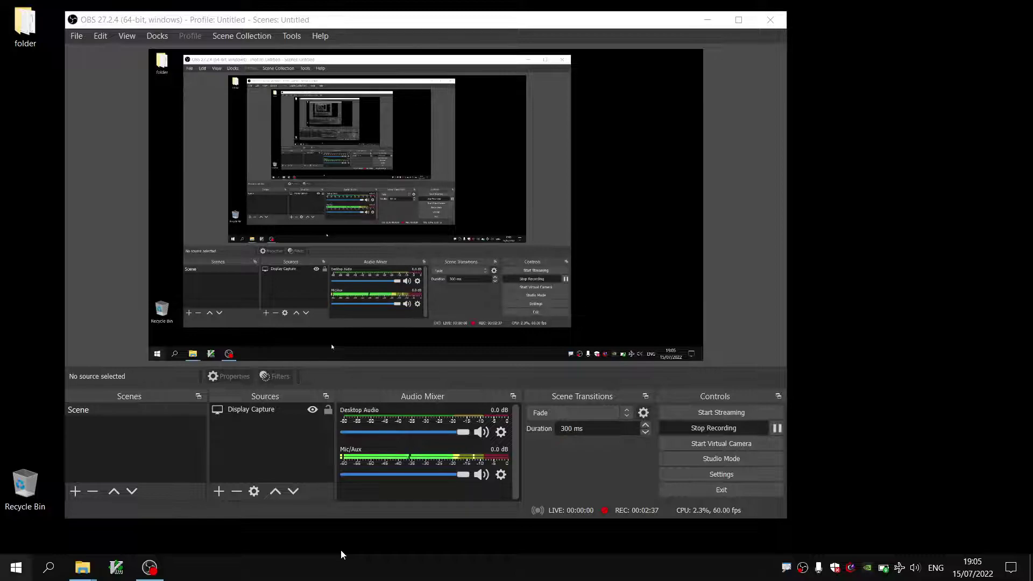
key(super)
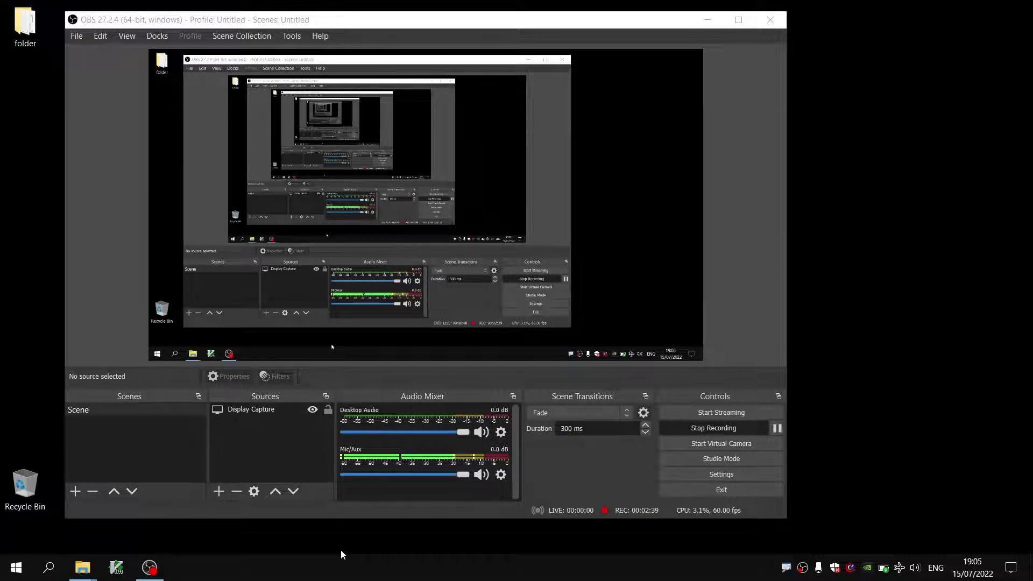
Check the OBS tray recording controls, then start OBS Studio (64bit) again from the jump list
right_click(809, 568)
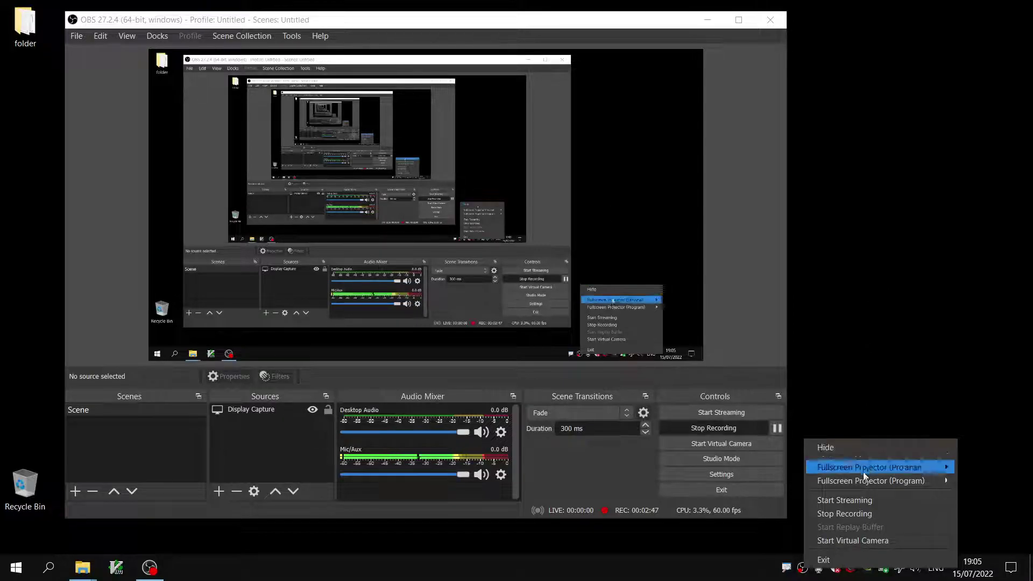
click(657, 539)
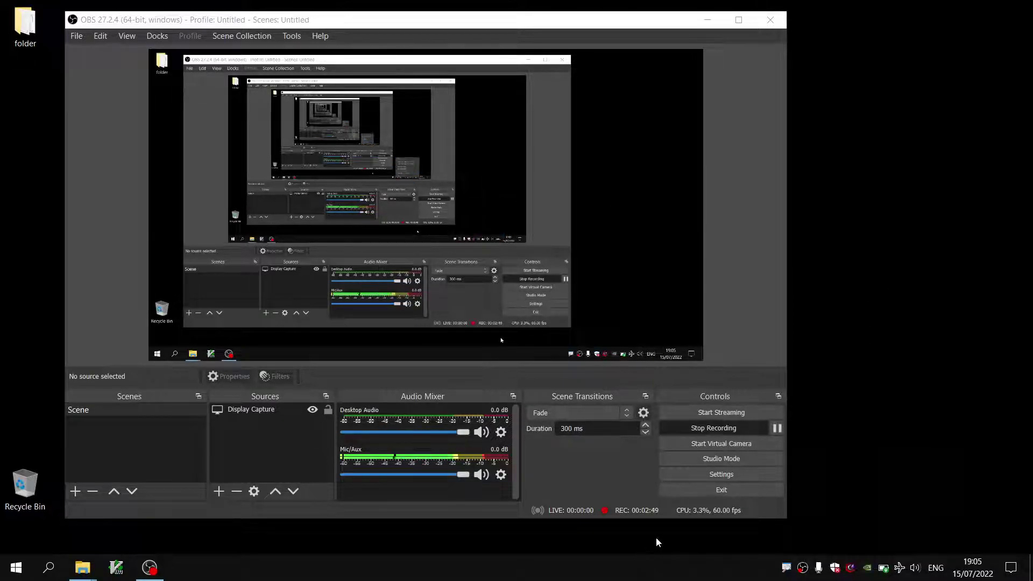
right_click(149, 567)
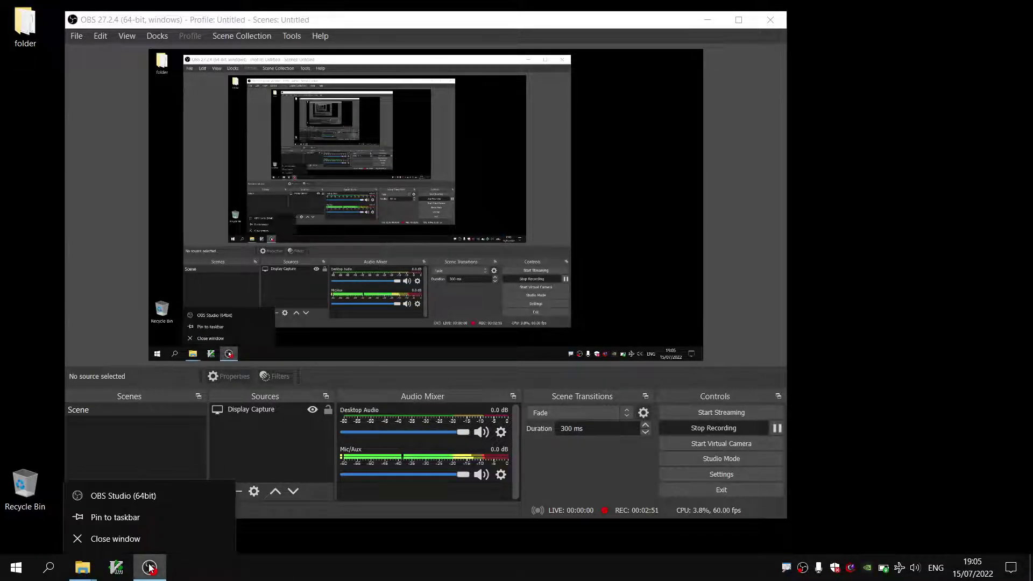
click(134, 496)
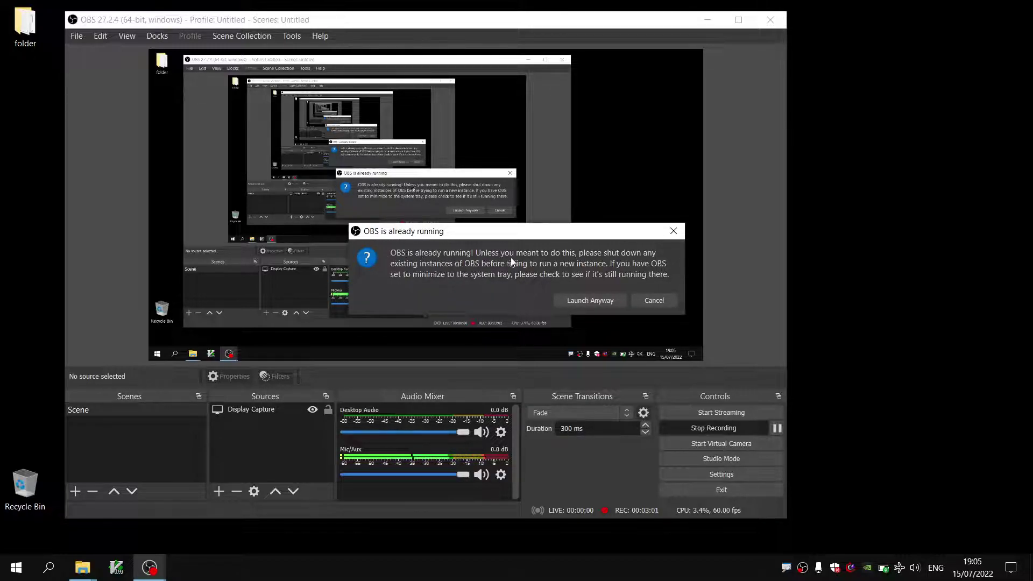
Choose Launch Anyway, move the new window right, then minimize the recording OBS window
click(579, 302)
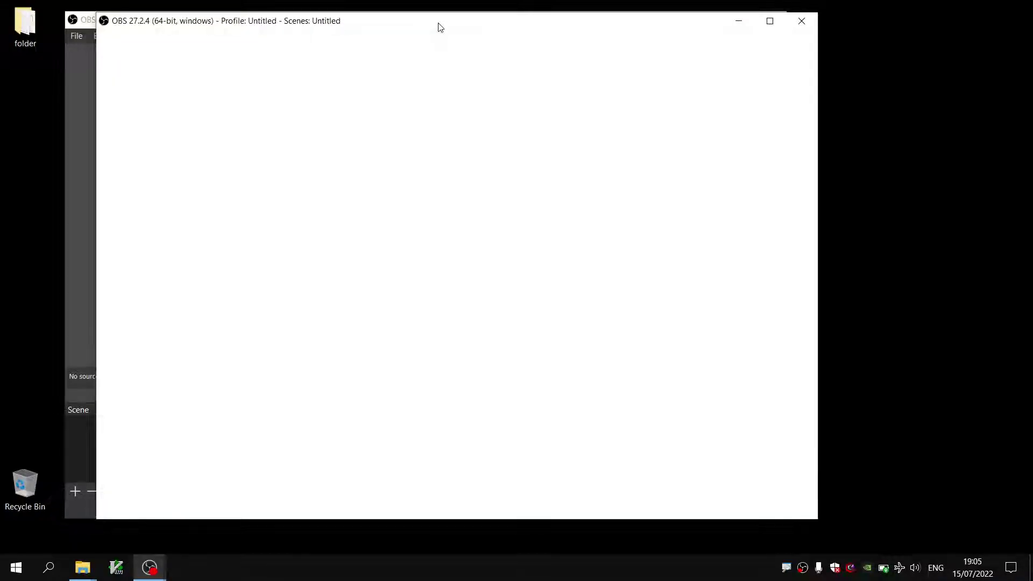
drag(468, 30, 591, 25)
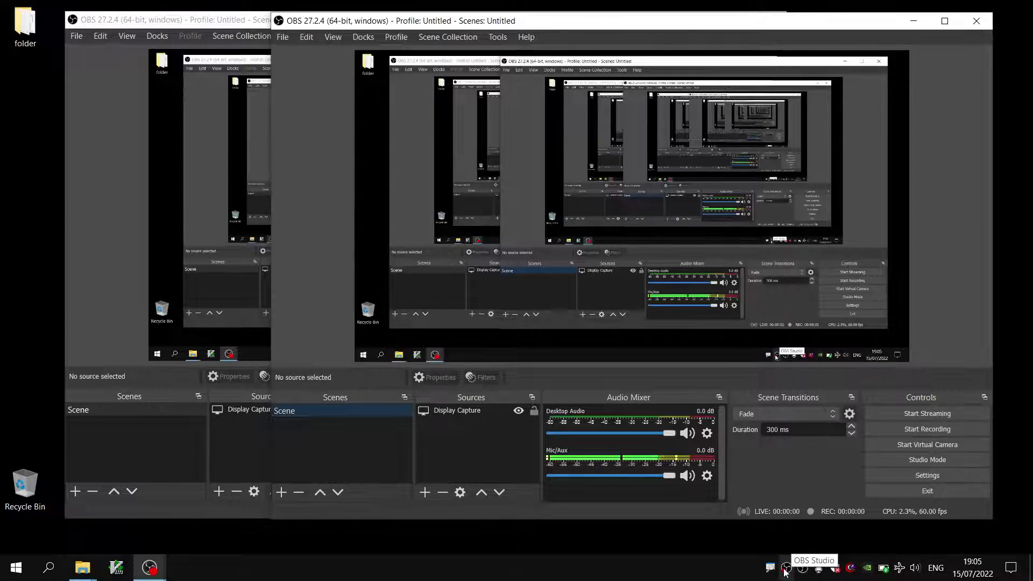
click(96, 184)
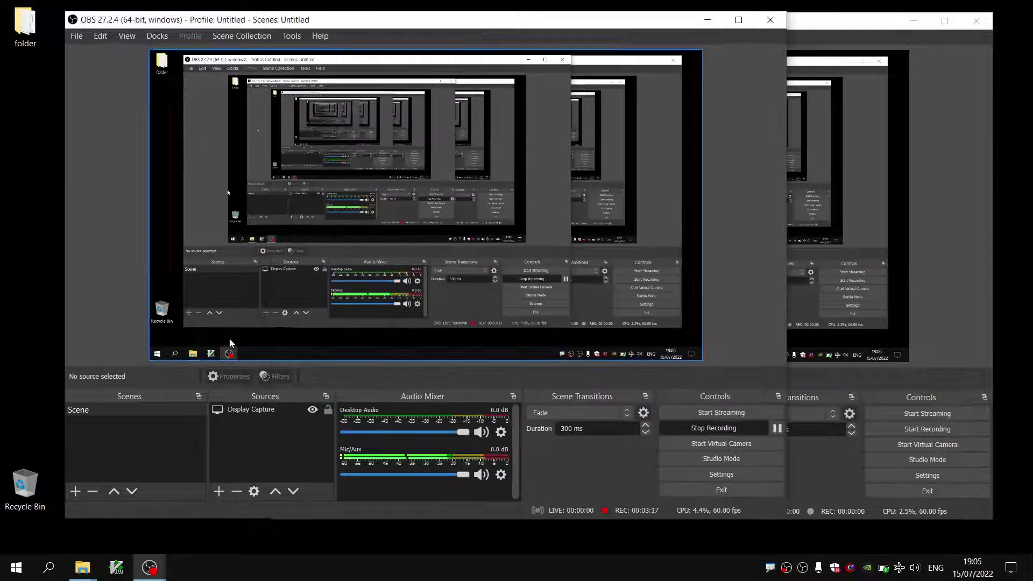
click(942, 316)
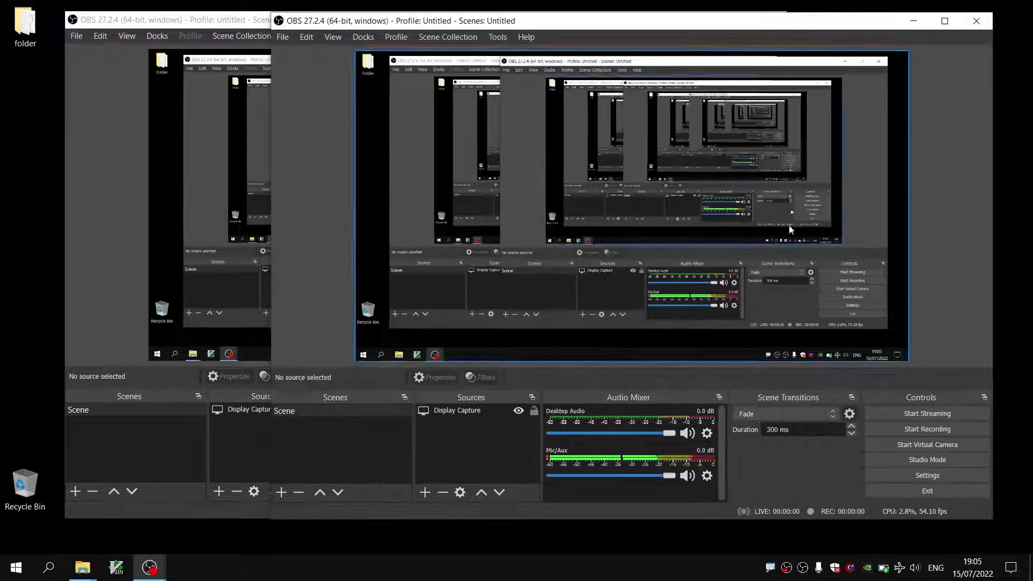
click(138, 160)
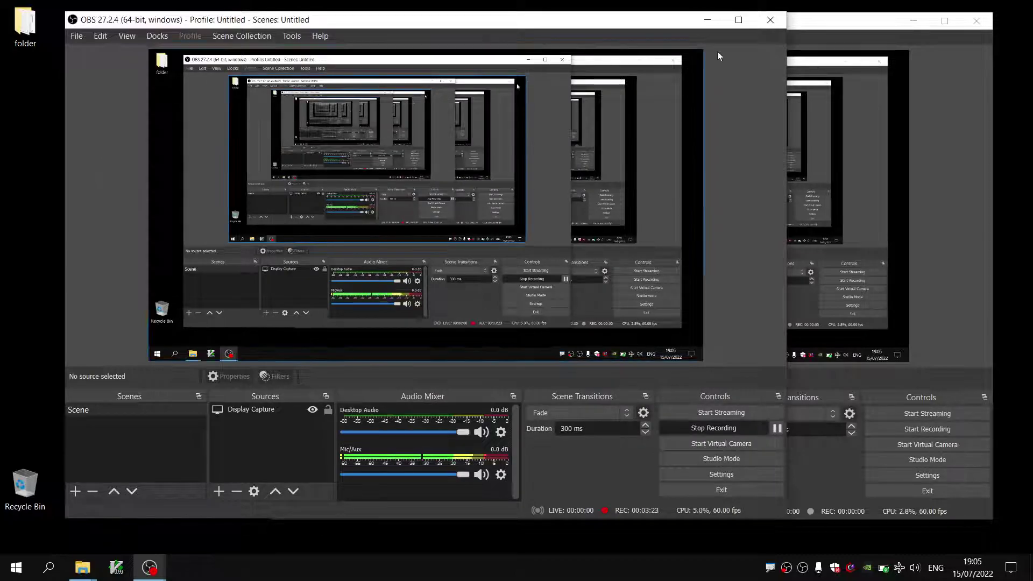
click(708, 19)
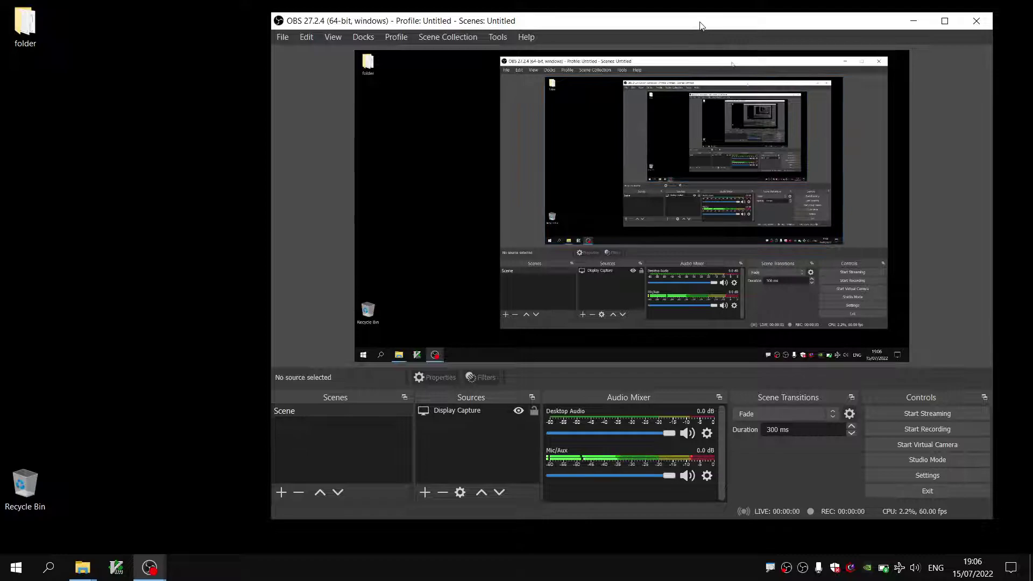
Move the second OBS window left and leave Display Capture hidden via its eye icon
drag(700, 26, 520, 27)
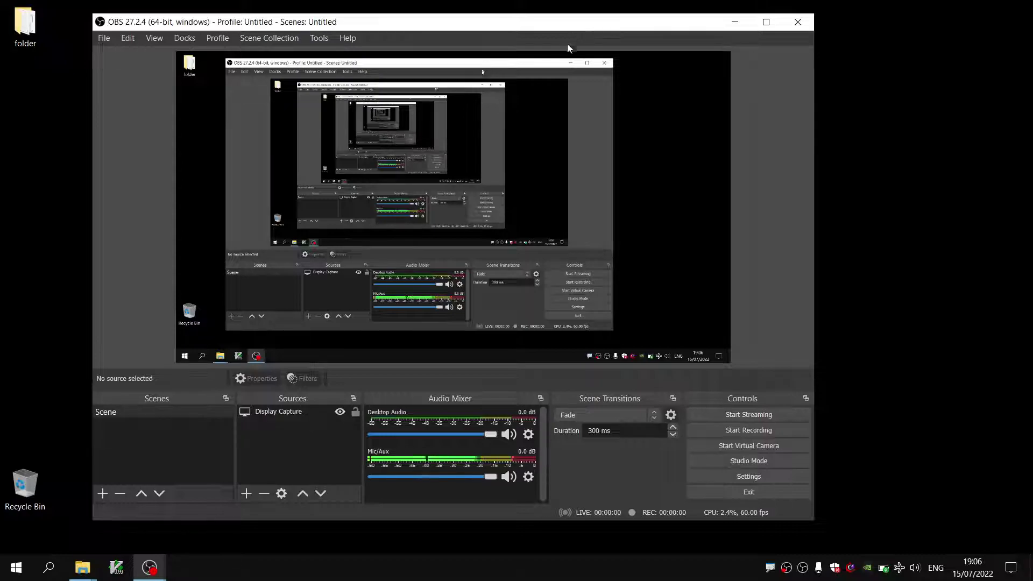
click(339, 412)
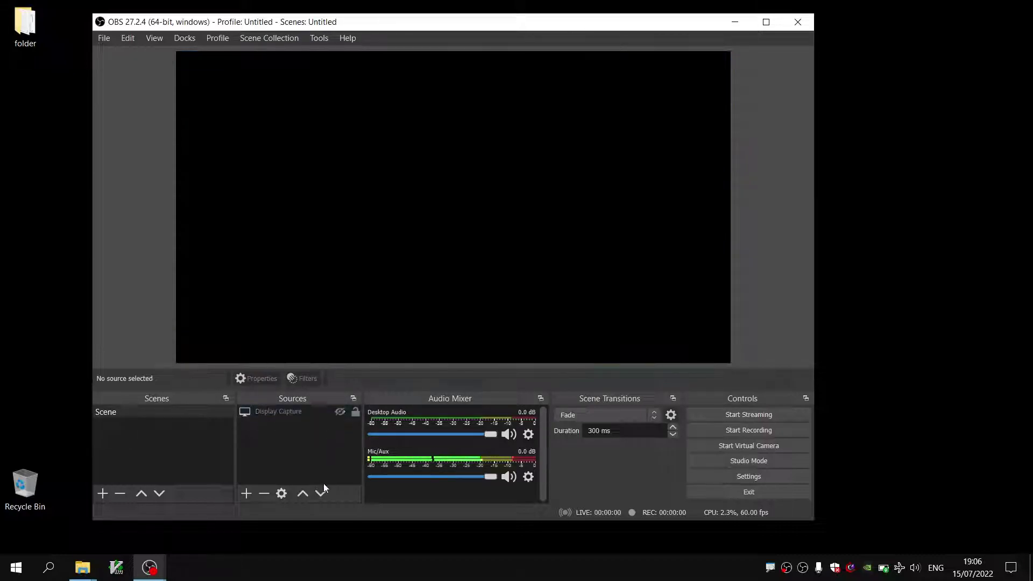
drag(527, 26, 531, 24)
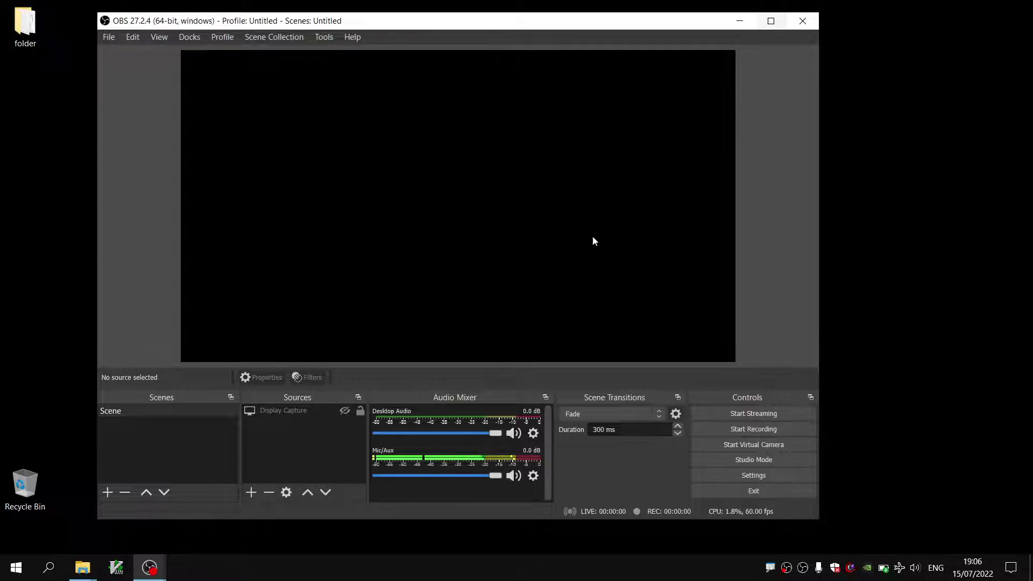
click(345, 410)
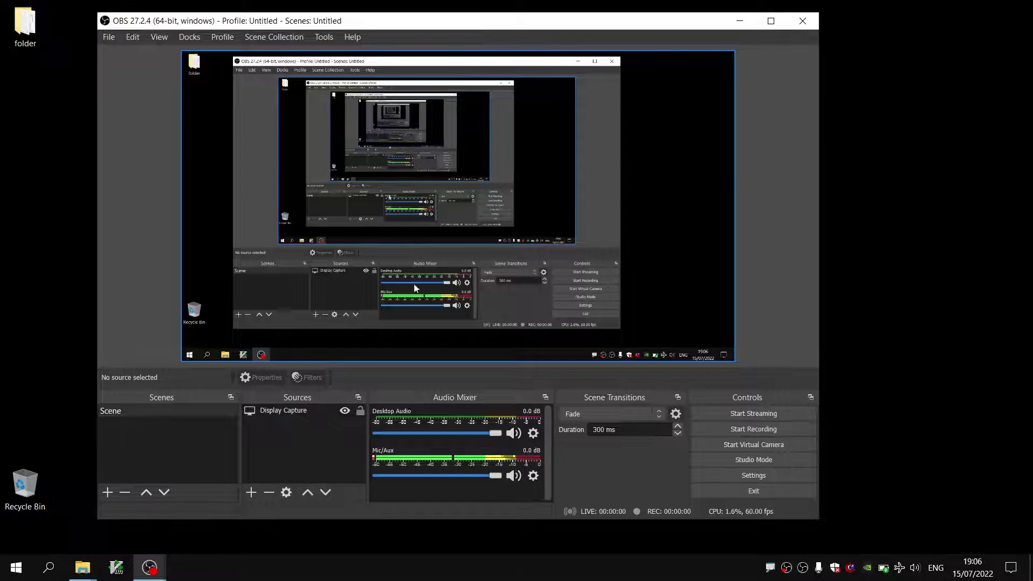
click(345, 411)
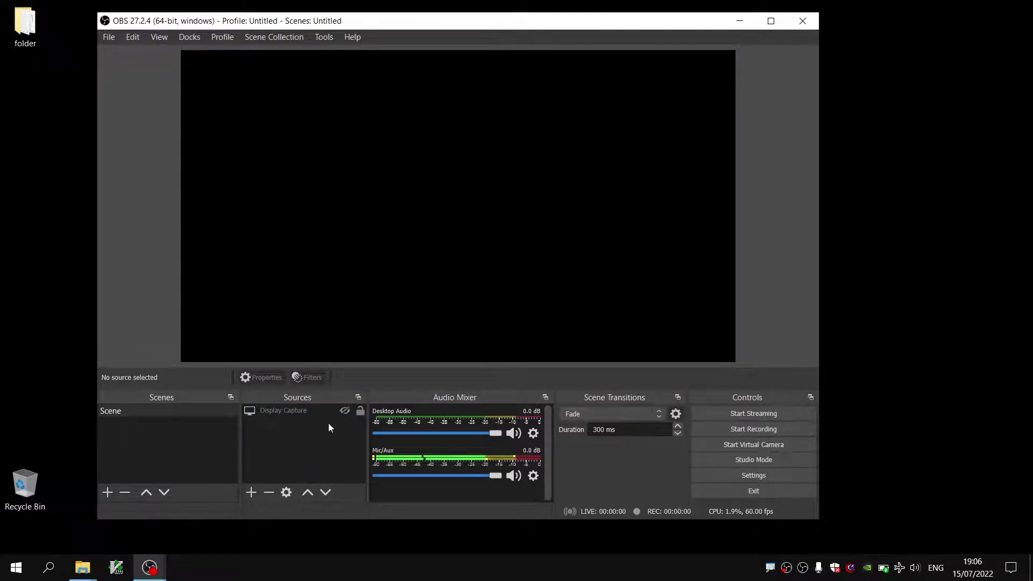
Toggle Display Capture visibility and browse the Sources add menu without adding anything
click(345, 411)
right_click(319, 433)
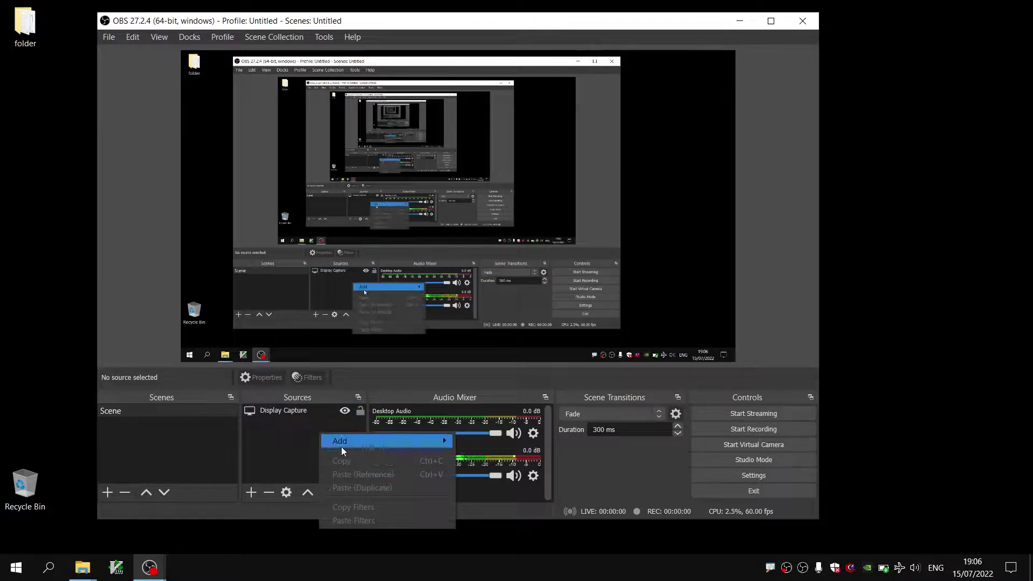
mouse_move(342, 450)
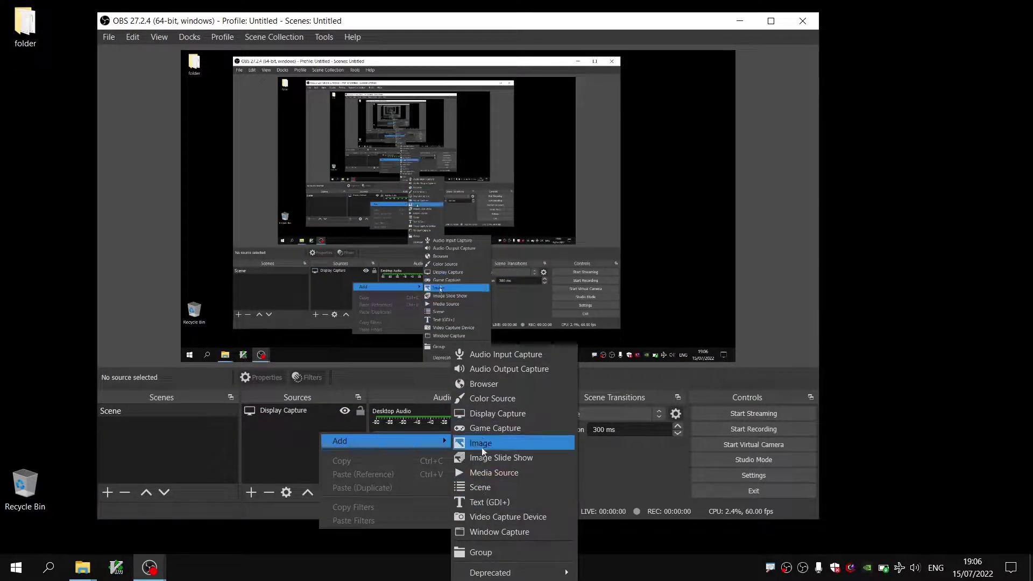
click(328, 289)
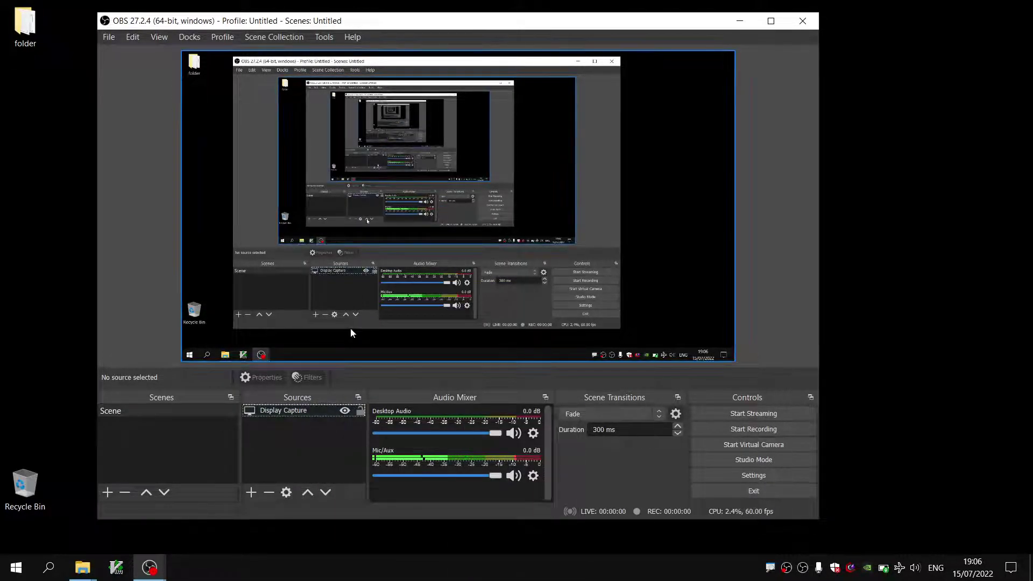
click(344, 411)
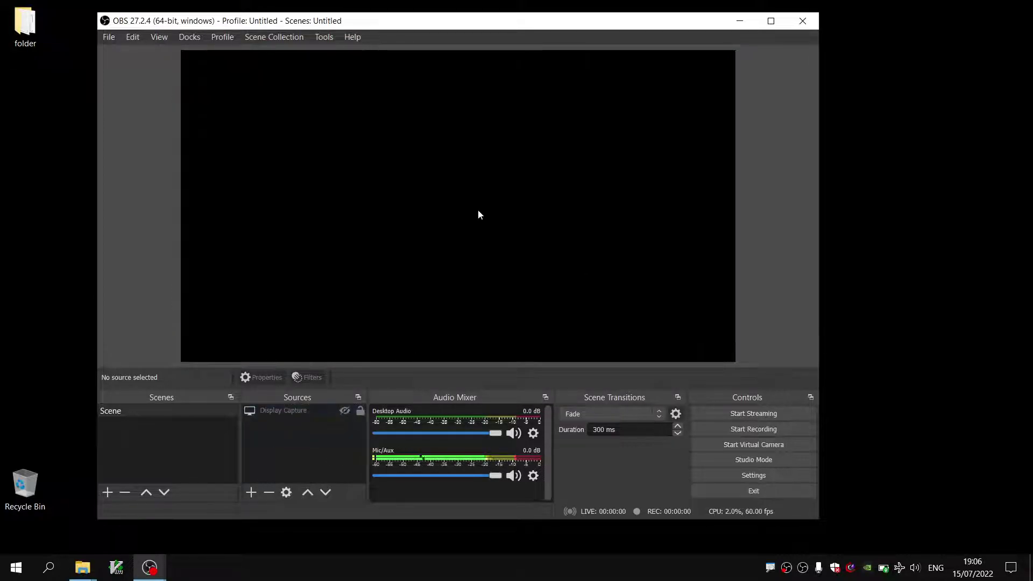
right_click(304, 430)
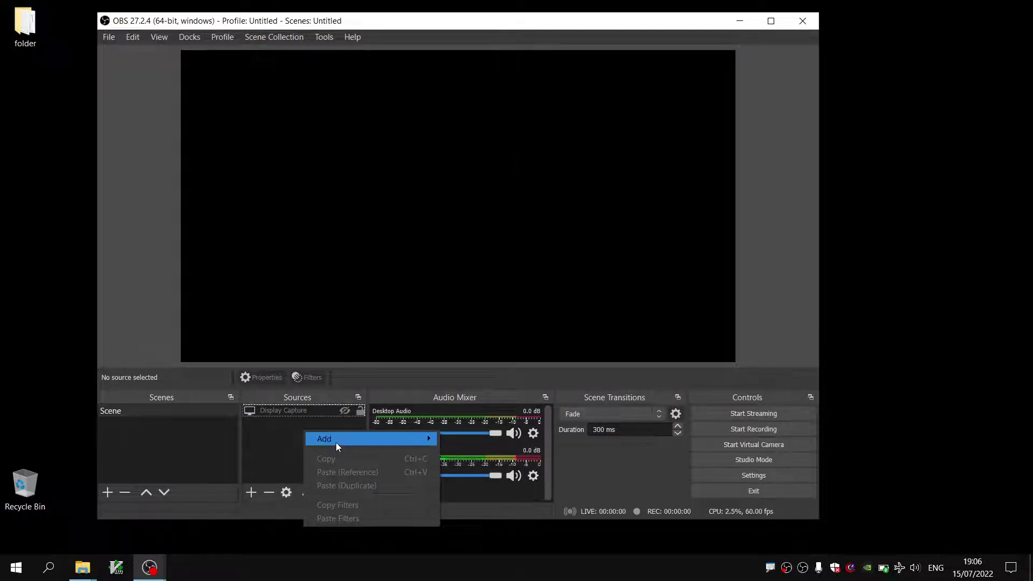
mouse_move(335, 443)
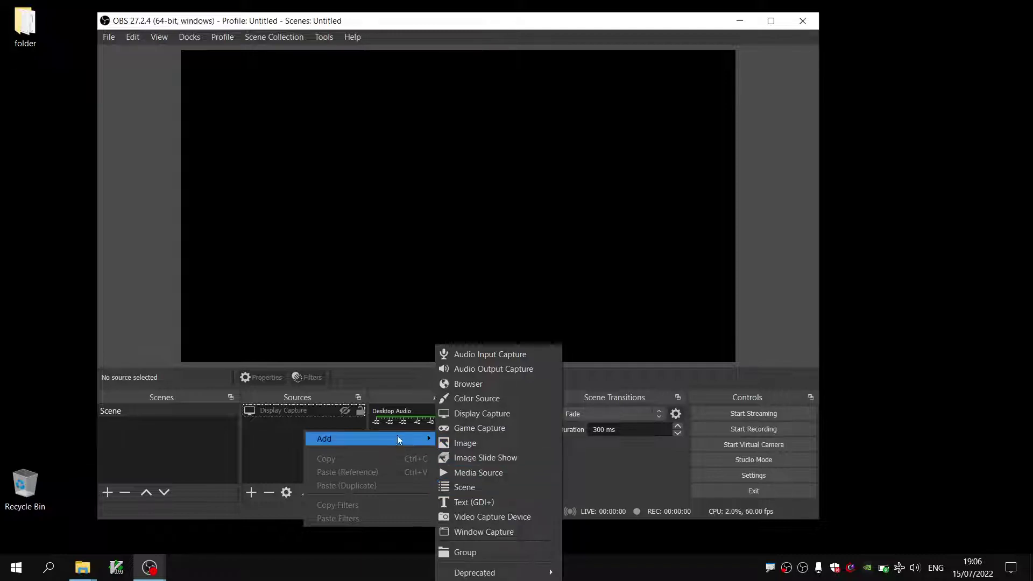
click(283, 418)
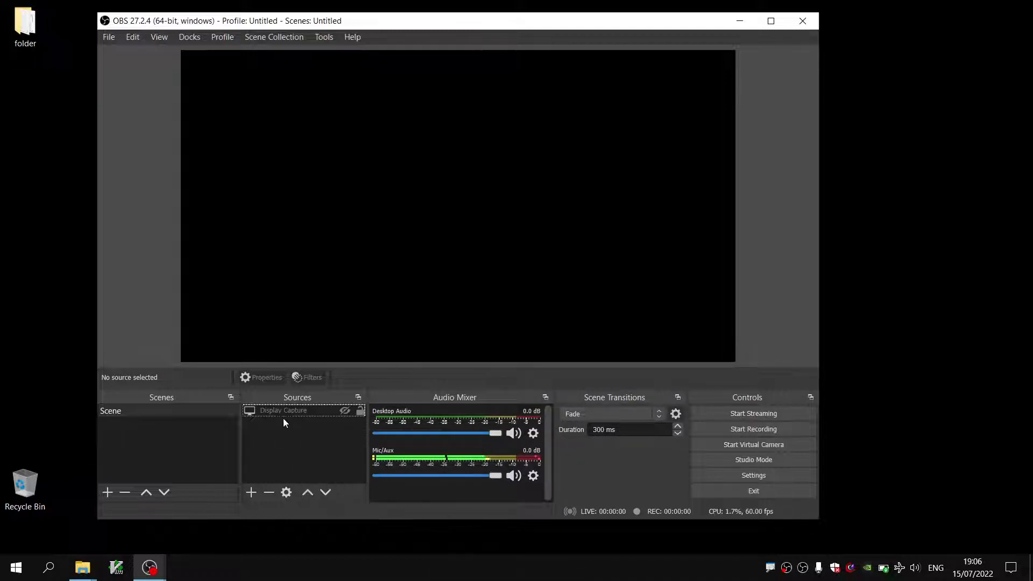
click(344, 410)
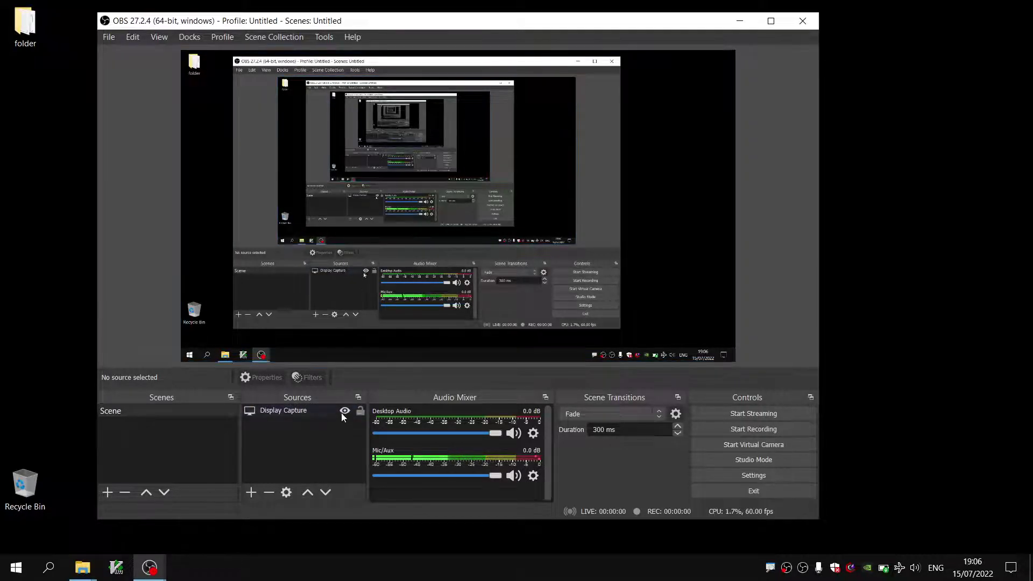
click(345, 410)
click(311, 411)
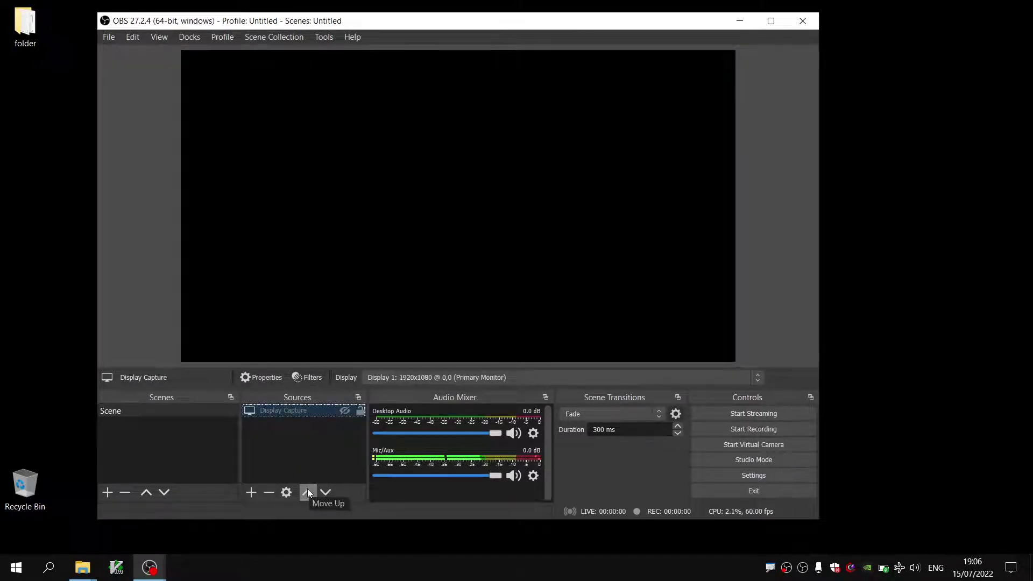
click(335, 447)
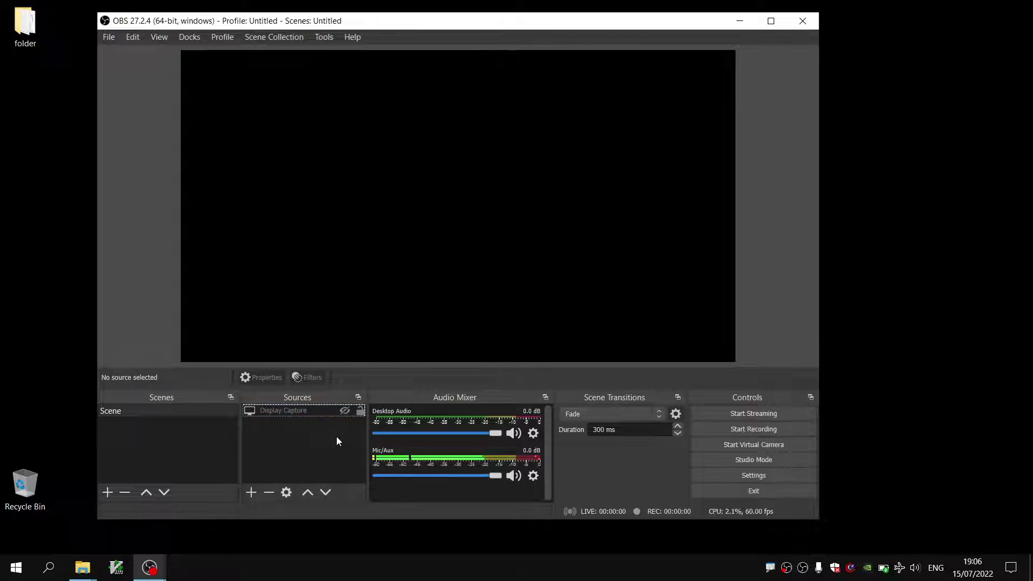
Add a Text (GDI+) source reading 'text' and confirm its properties
right_click(284, 433)
mouse_move(405, 436)
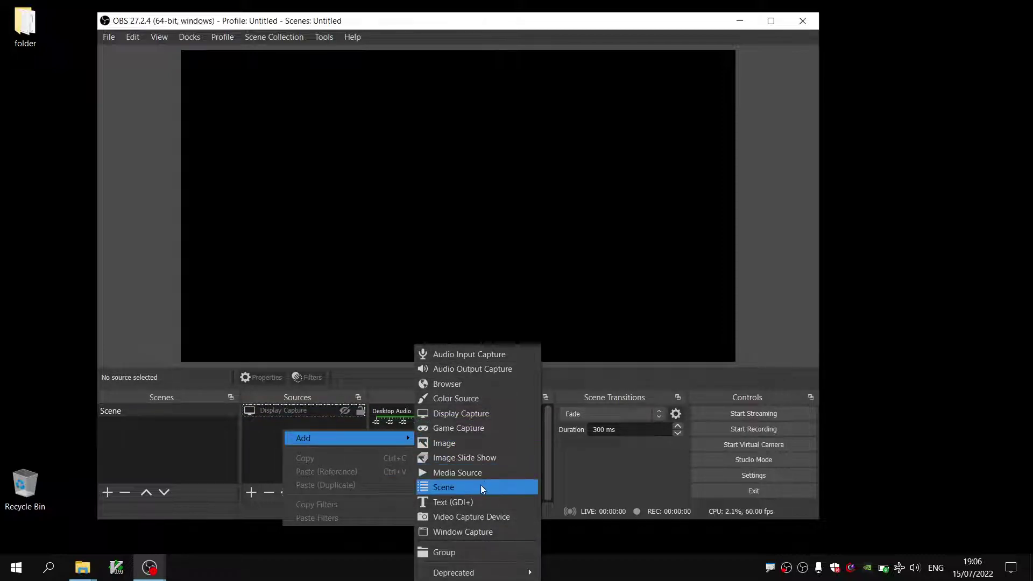
click(456, 503)
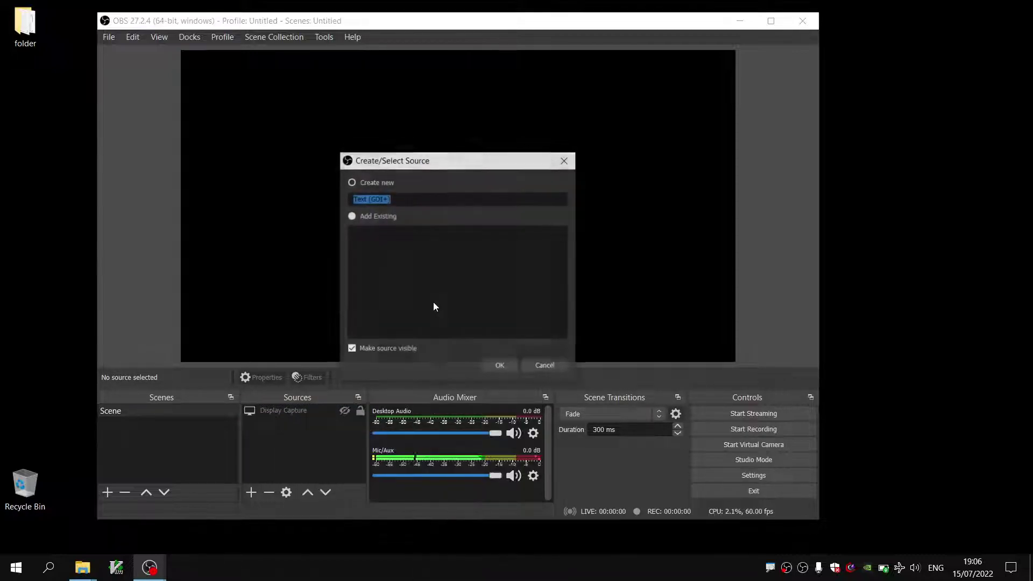
click(500, 366)
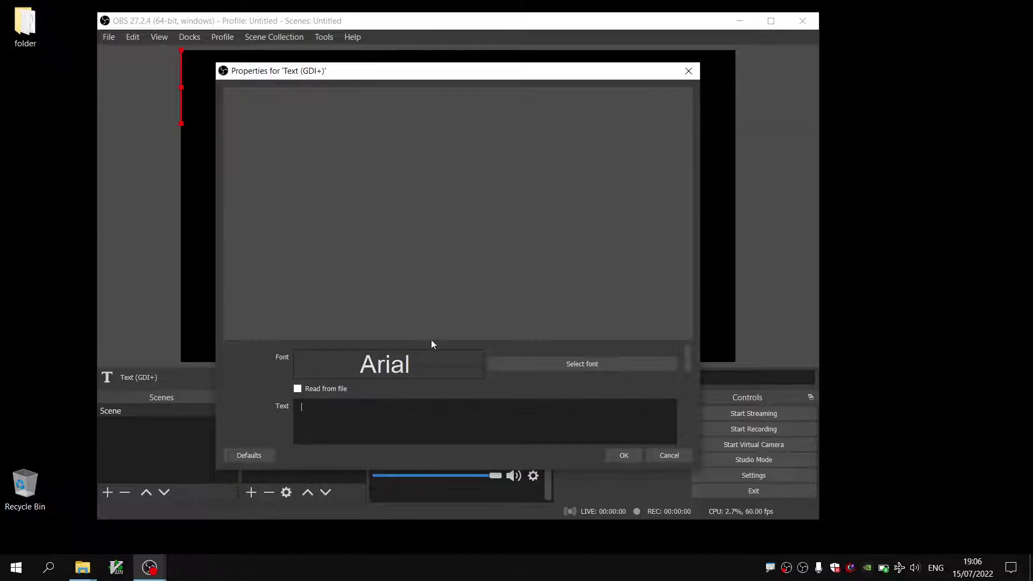
text(text)
key(Return)
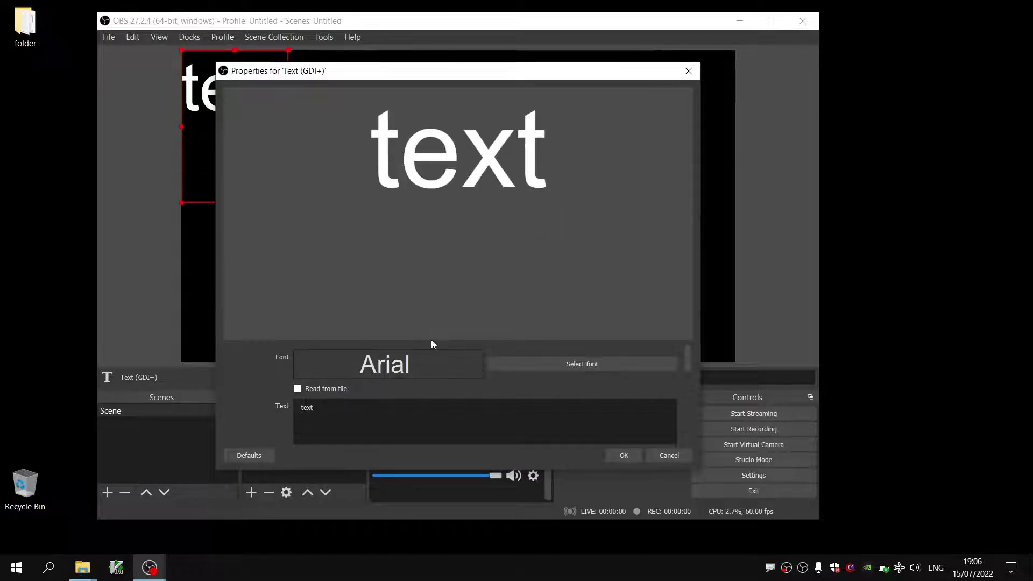
click(613, 459)
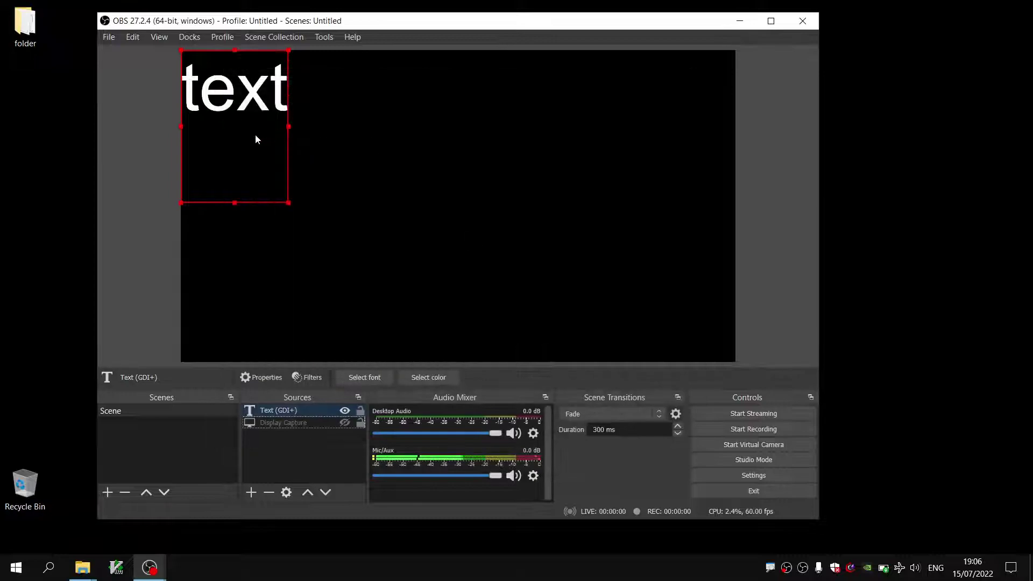
Position the text in the preview's top-left corner while toggling Display Capture visibility
mouse_move(256, 139)
mouse_down()
mouse_move(563, 161)
mouse_move(662, 139)
mouse_move(678, 147)
mouse_move(256, 149)
mouse_up()
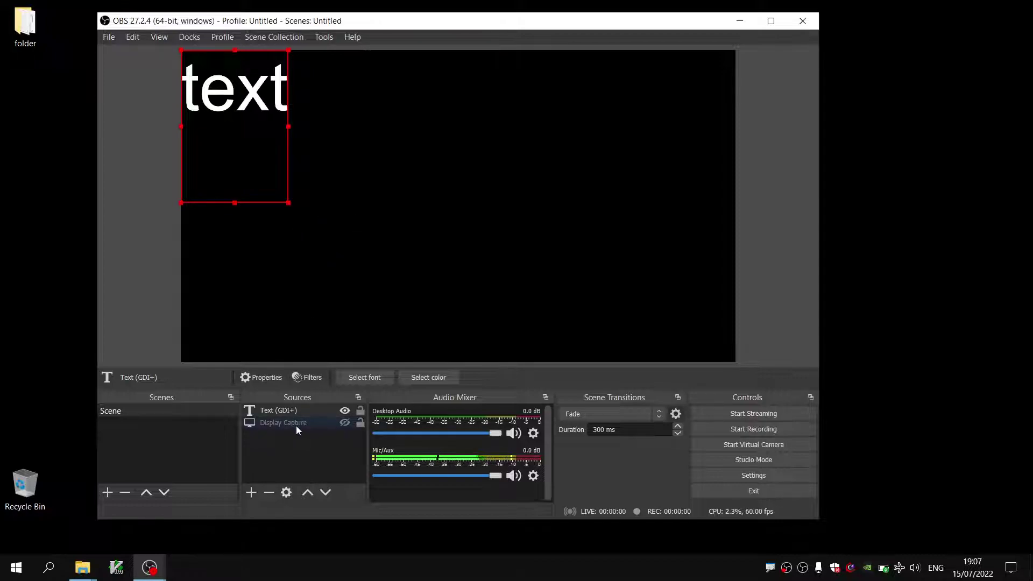
click(344, 423)
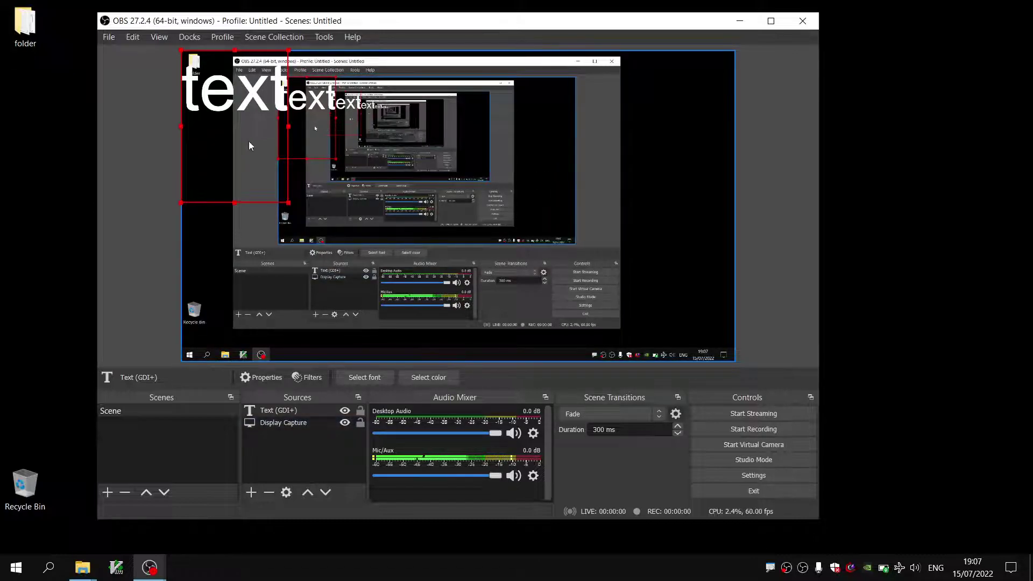
mouse_move(249, 143)
mouse_down()
mouse_move(675, 147)
mouse_move(607, 157)
mouse_move(282, 139)
mouse_move(263, 147)
mouse_up()
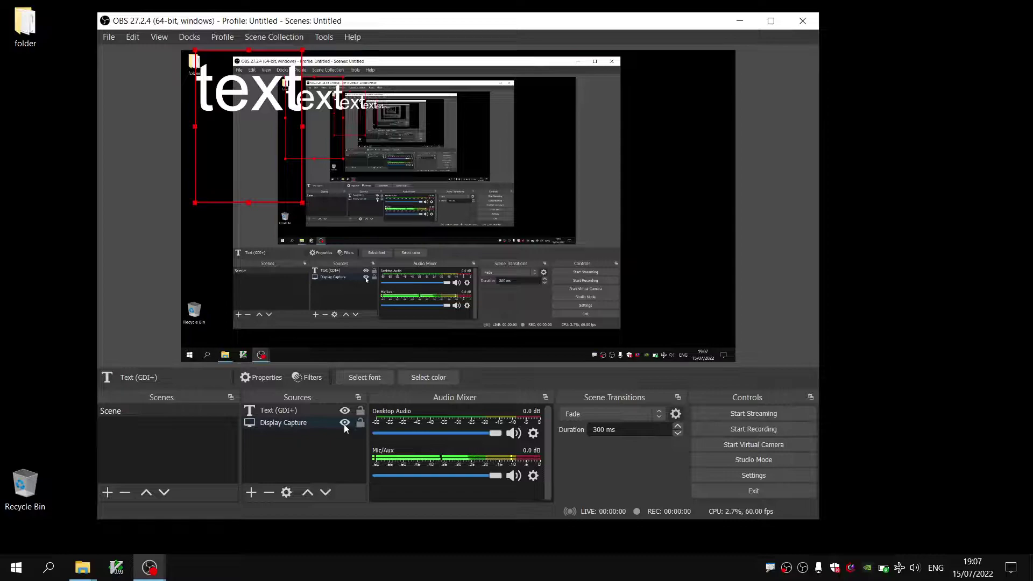
click(290, 423)
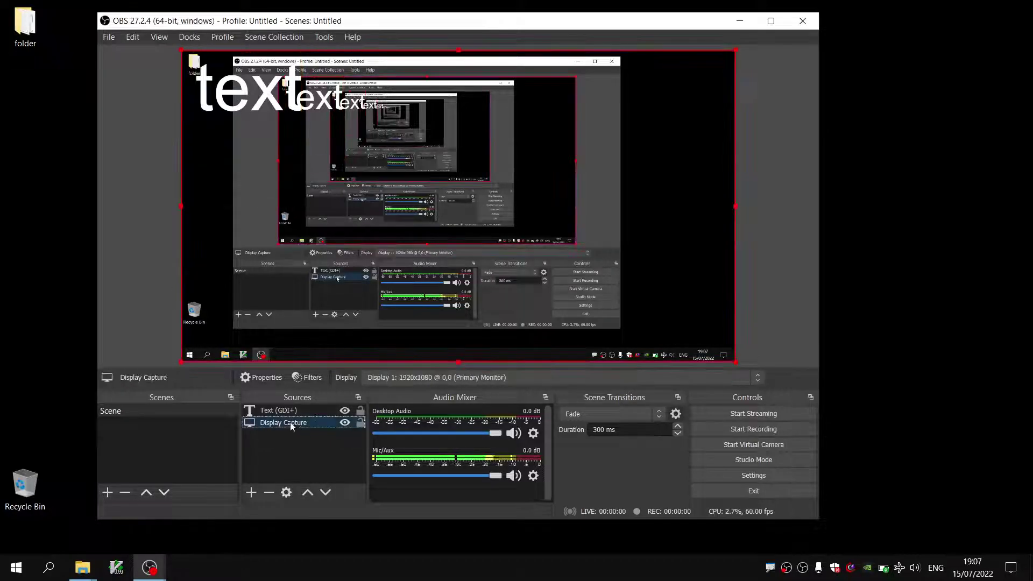
click(344, 424)
drag(290, 150, 270, 159)
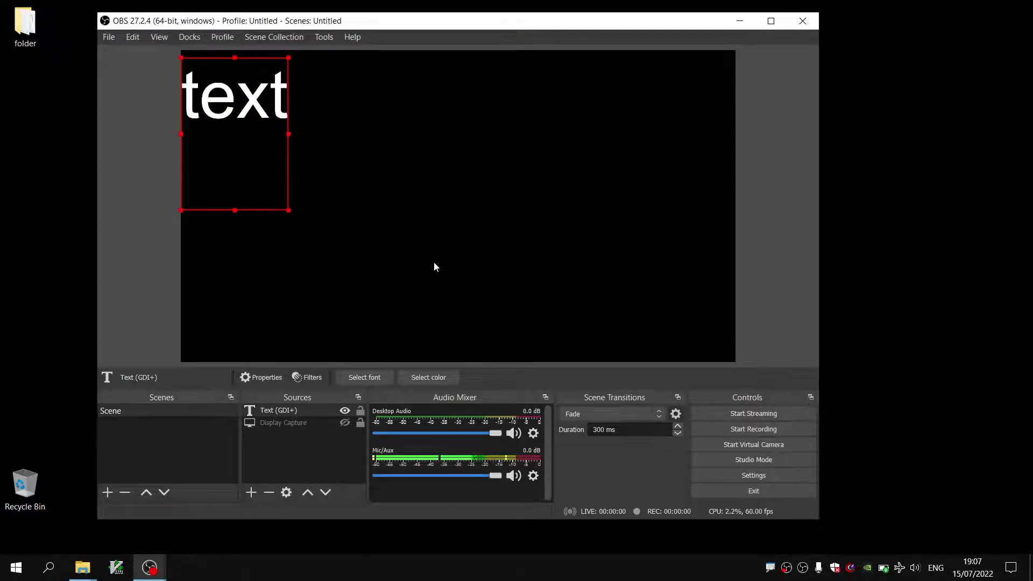
drag(242, 148, 255, 139)
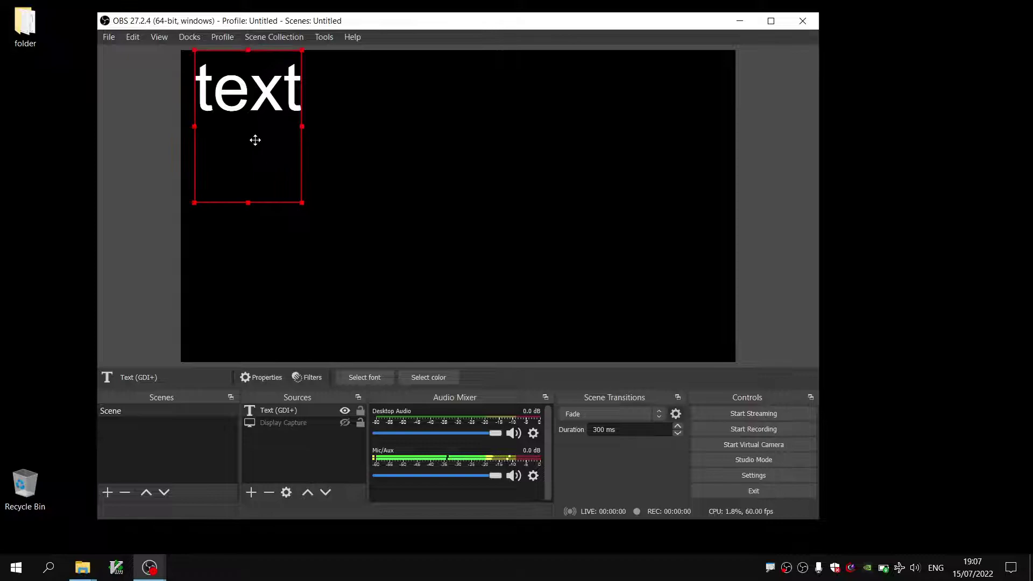
Show Display Capture, drag it up and left in the preview, then hide it again
click(343, 423)
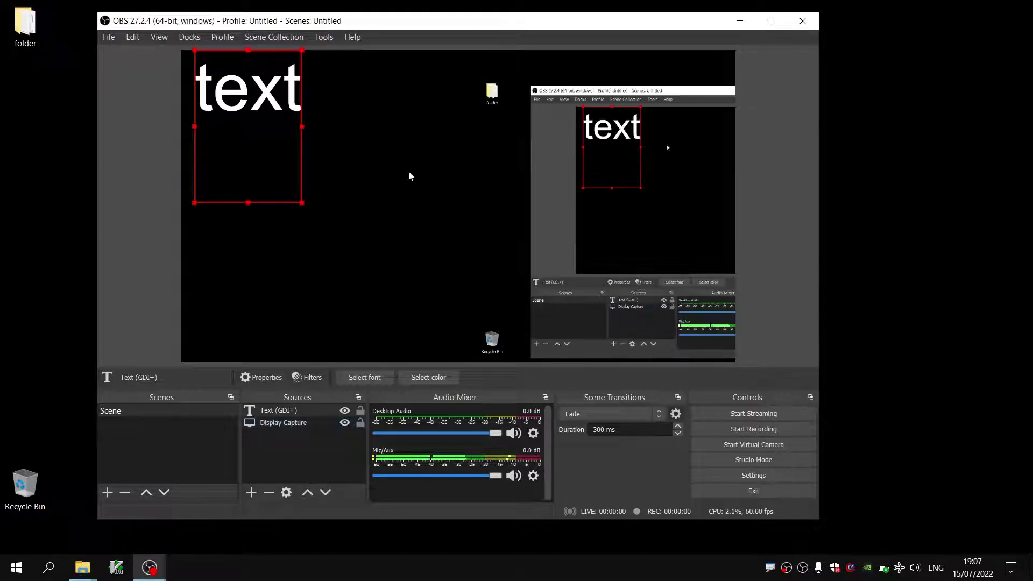
click(344, 422)
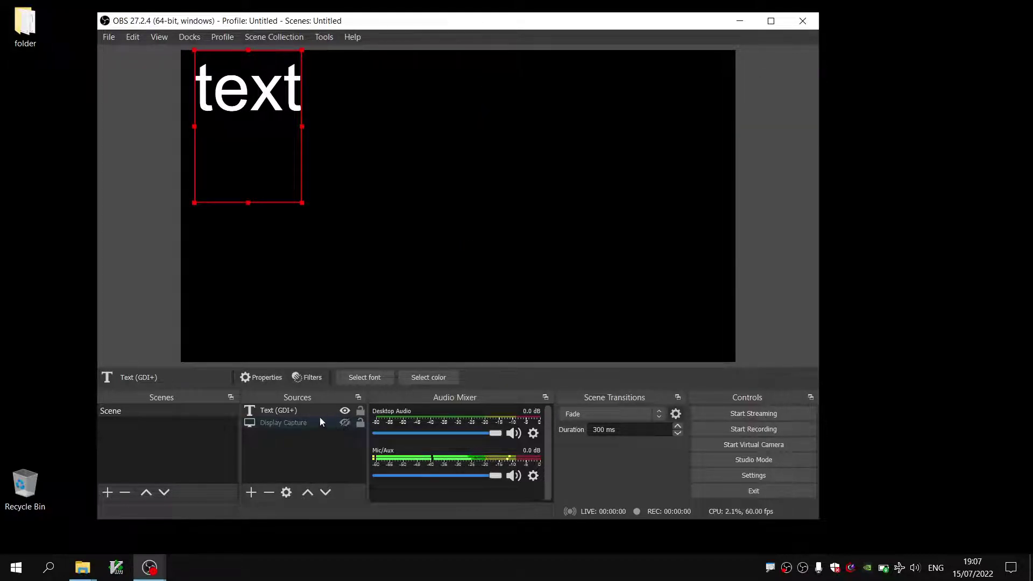
click(274, 424)
click(345, 422)
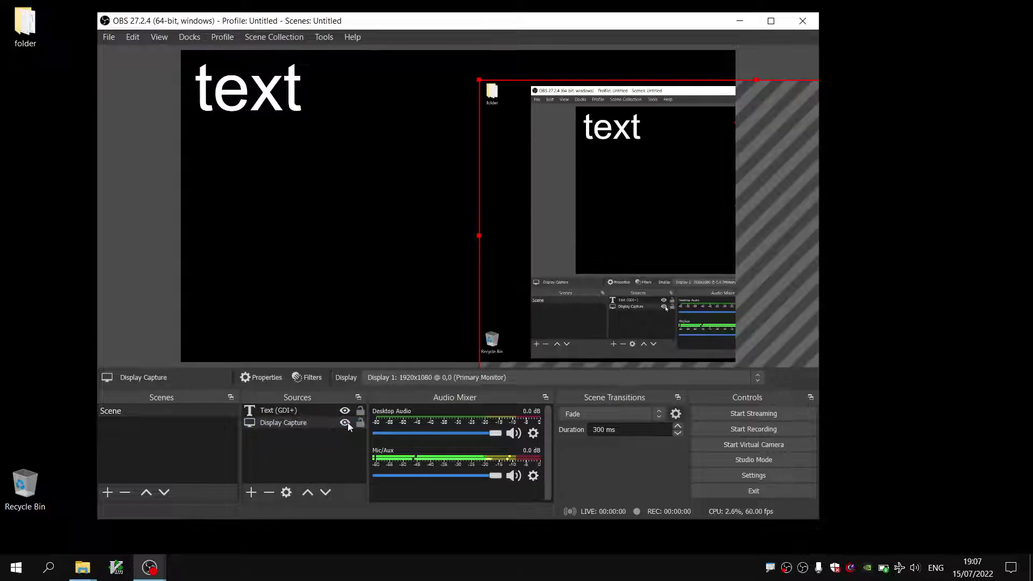
click(346, 422)
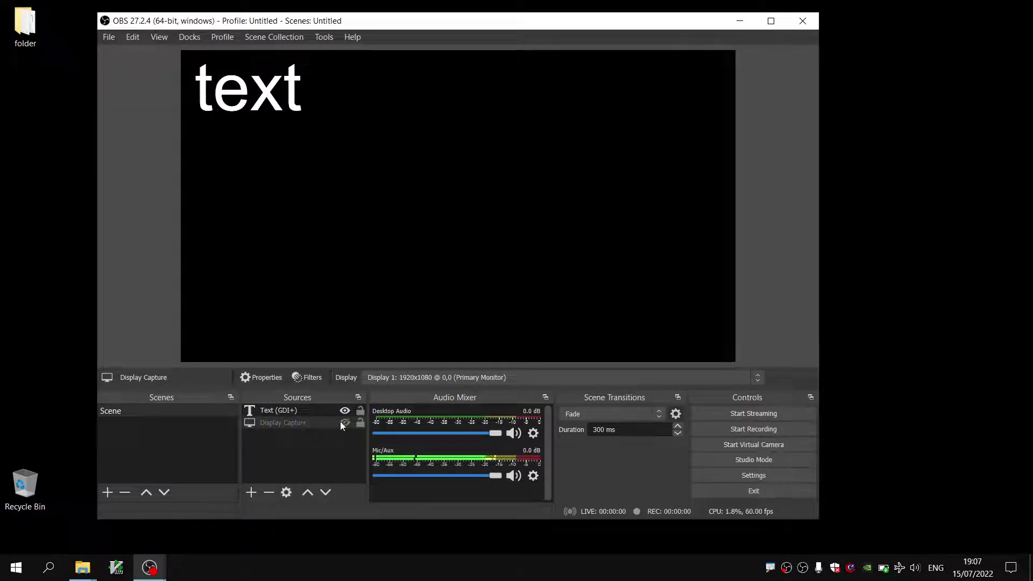
click(345, 423)
drag(507, 79, 351, 57)
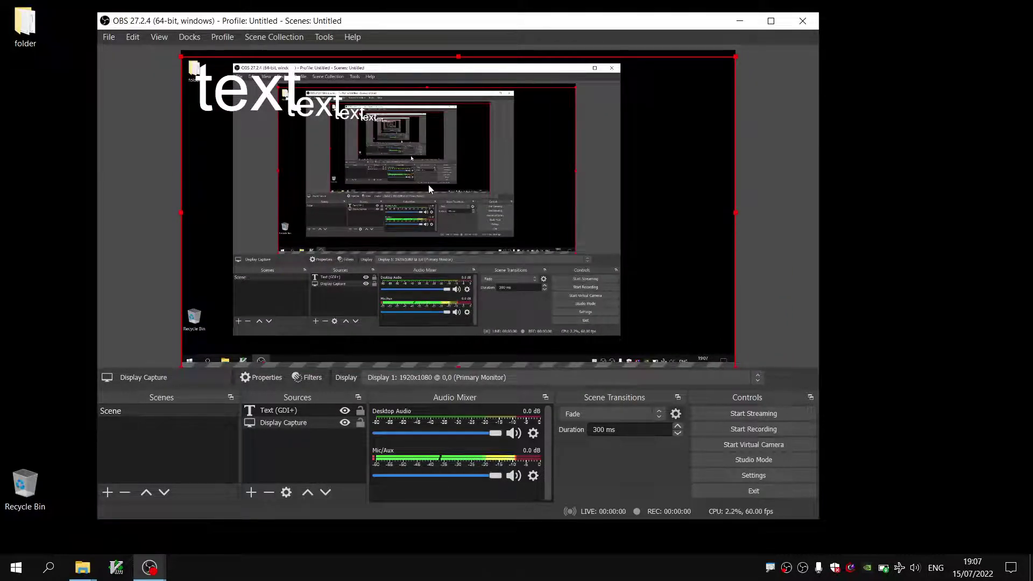
click(345, 423)
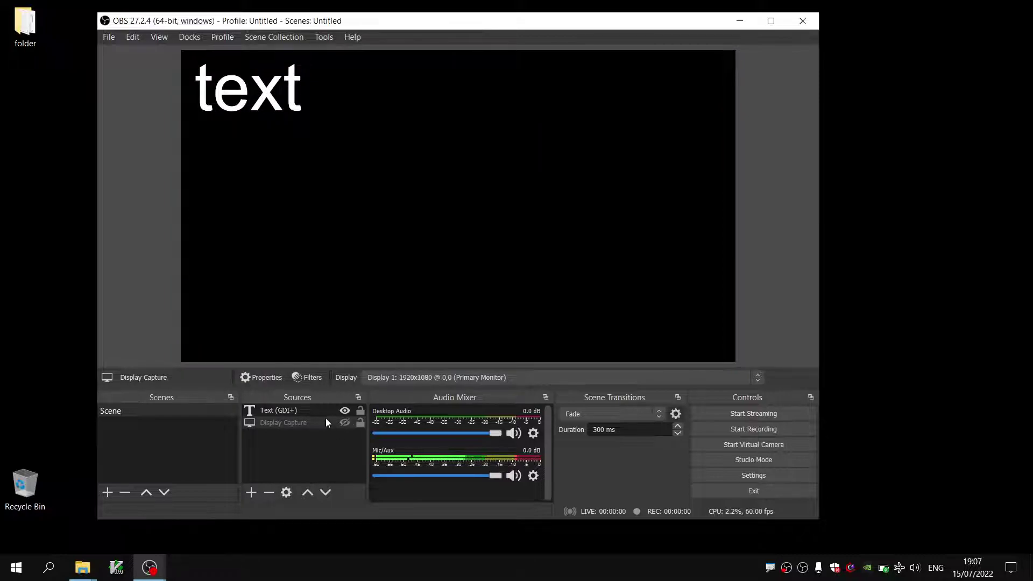
Select the Text (GDI+) source, check the tray's Stop Recording option, and return to the recording window
click(310, 409)
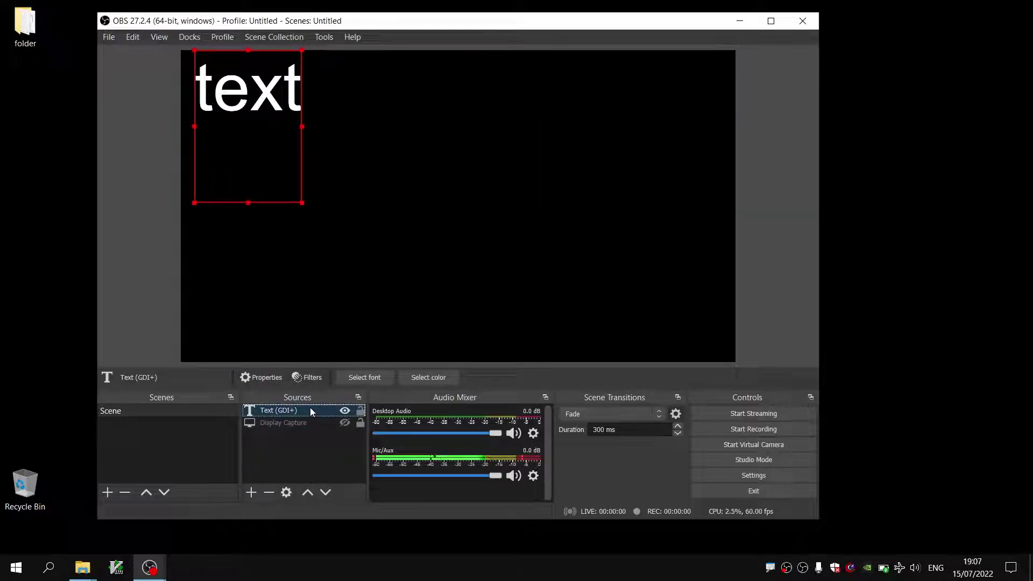
right_click(787, 569)
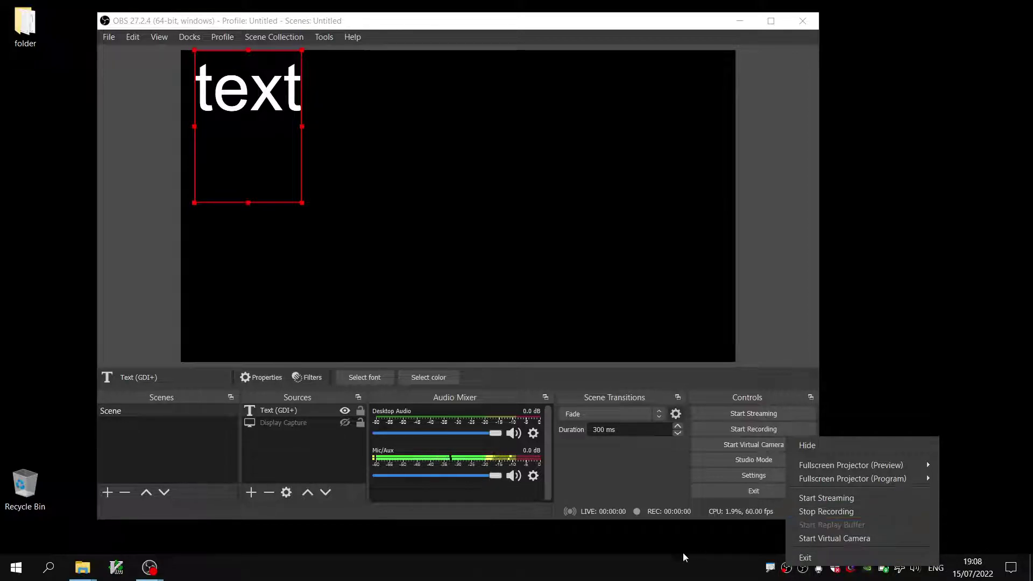
click(644, 545)
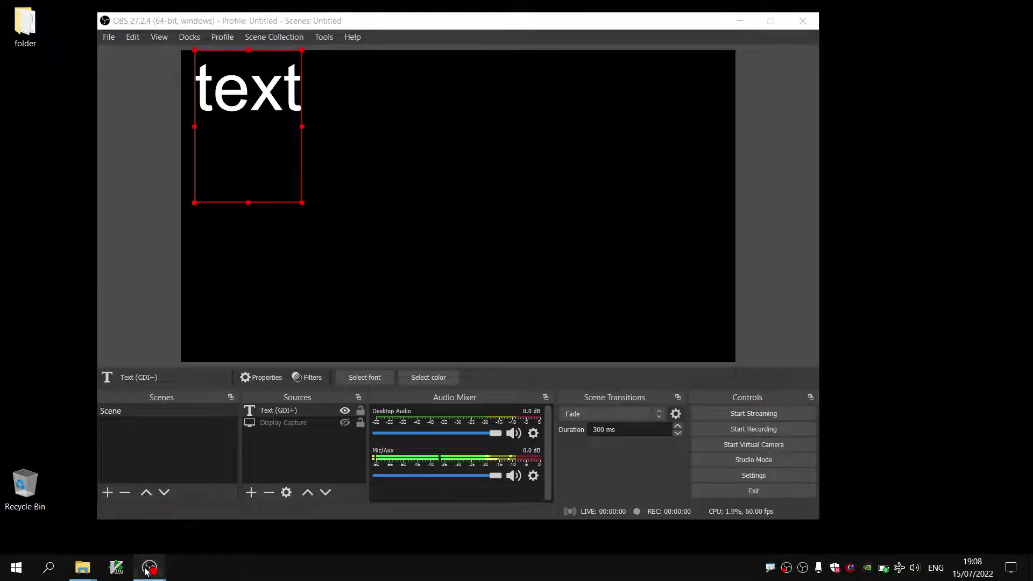
mouse_move(147, 569)
click(102, 514)
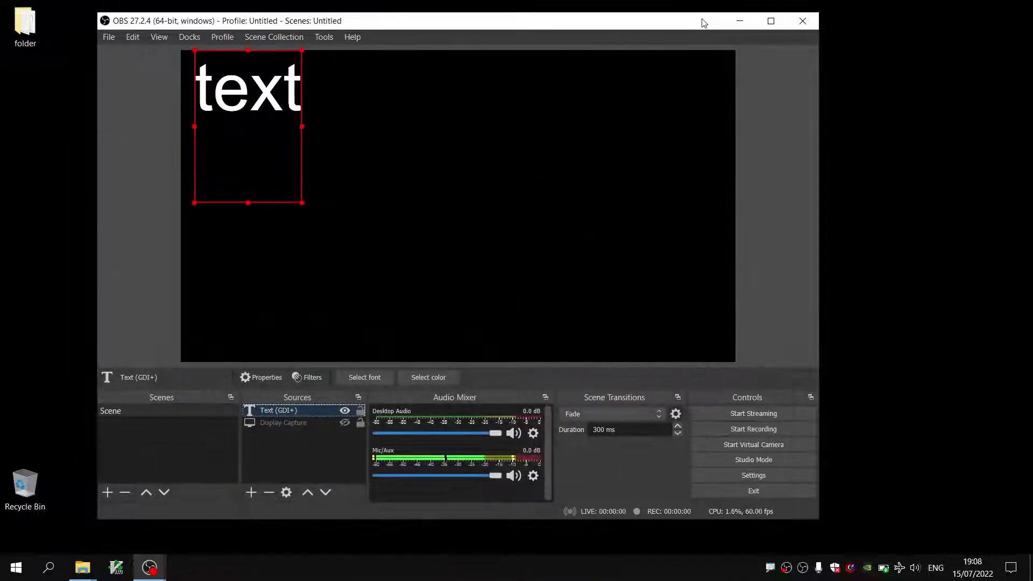
click(108, 38)
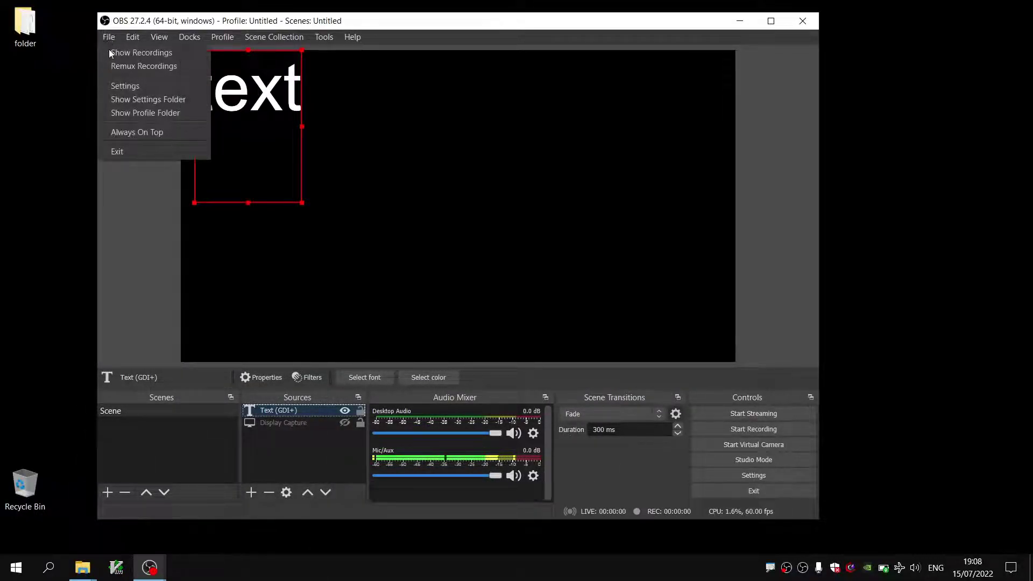
click(123, 87)
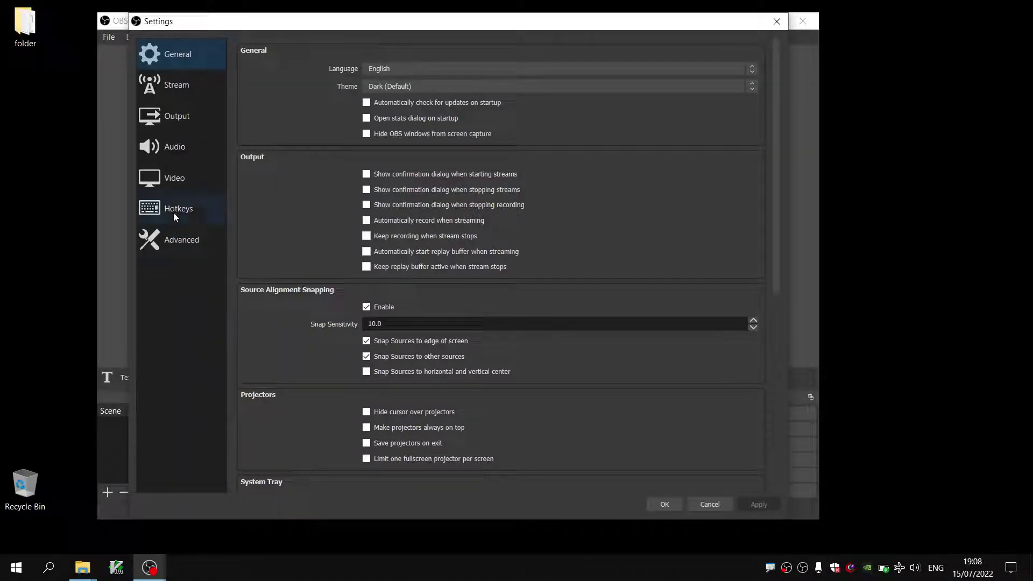
click(173, 213)
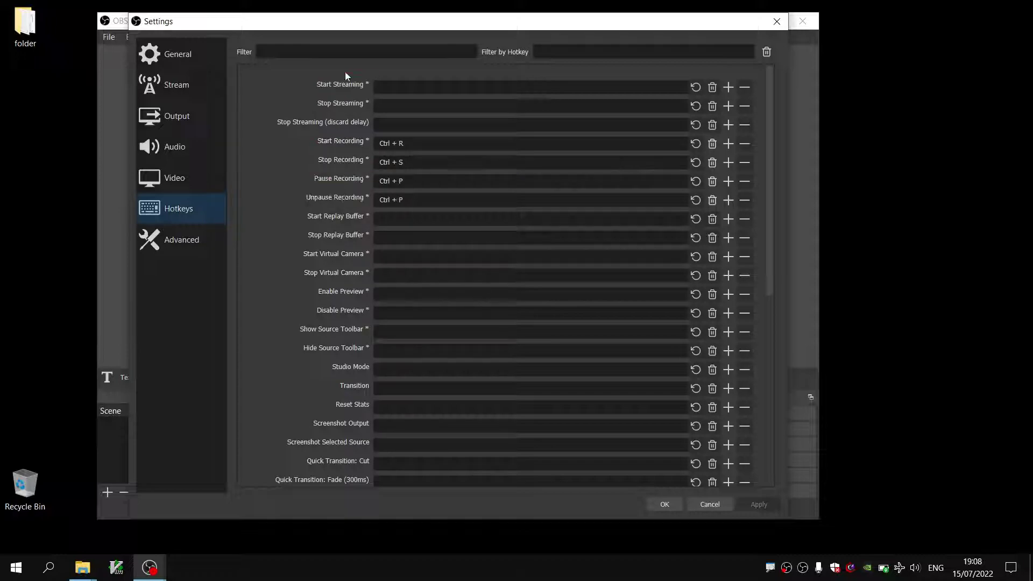
scroll(371, 431, down, 4)
scroll(382, 424, up, 4)
mouse_move(411, 162)
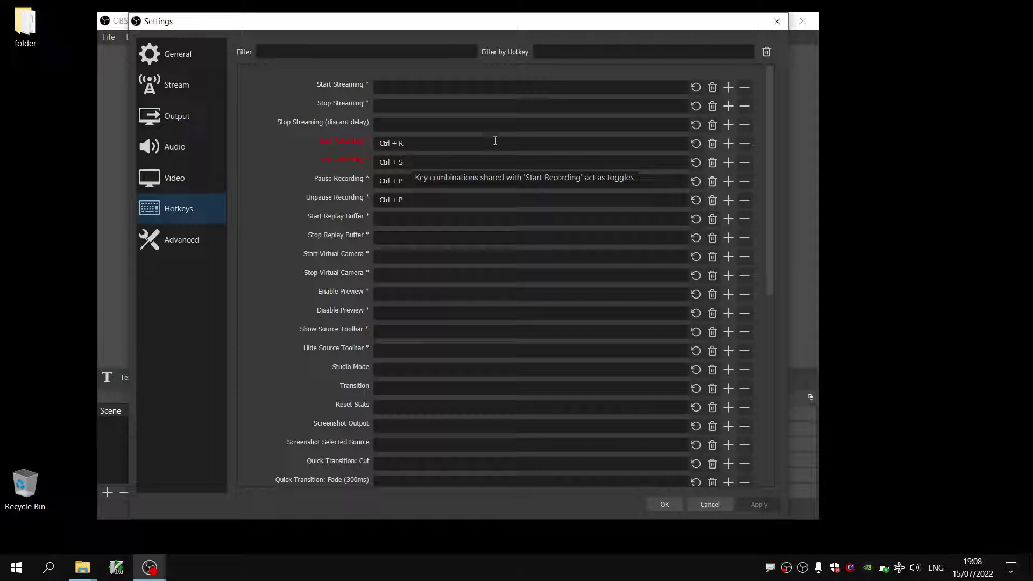
click(783, 26)
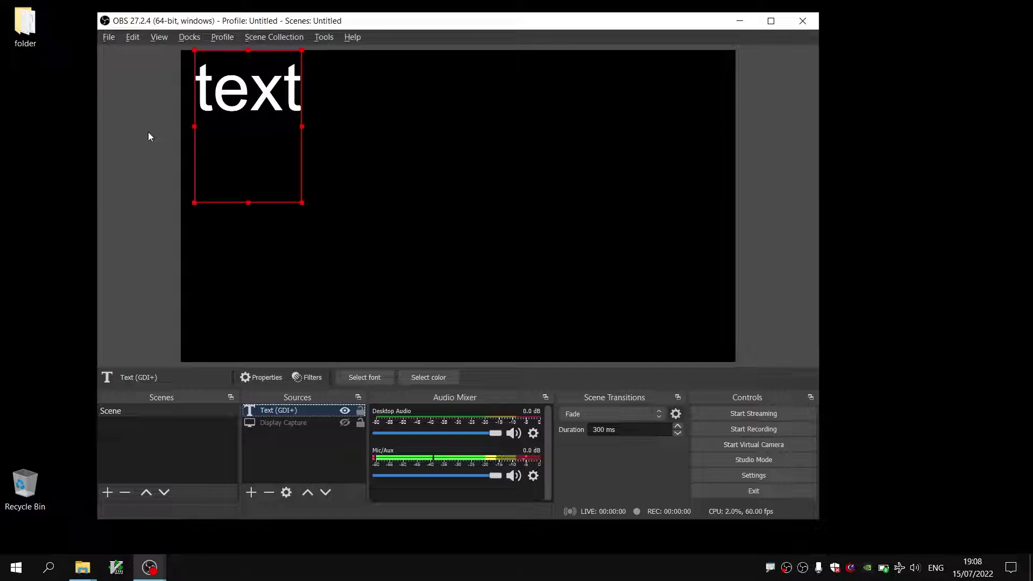
Browse the File and Edit menus and clear the source selection
click(109, 36)
click(136, 209)
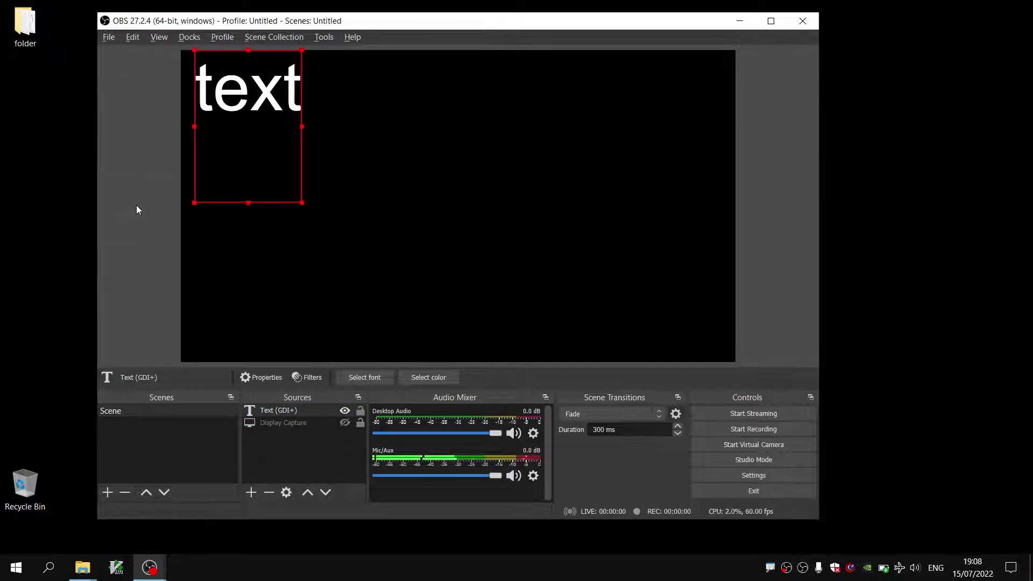
click(132, 37)
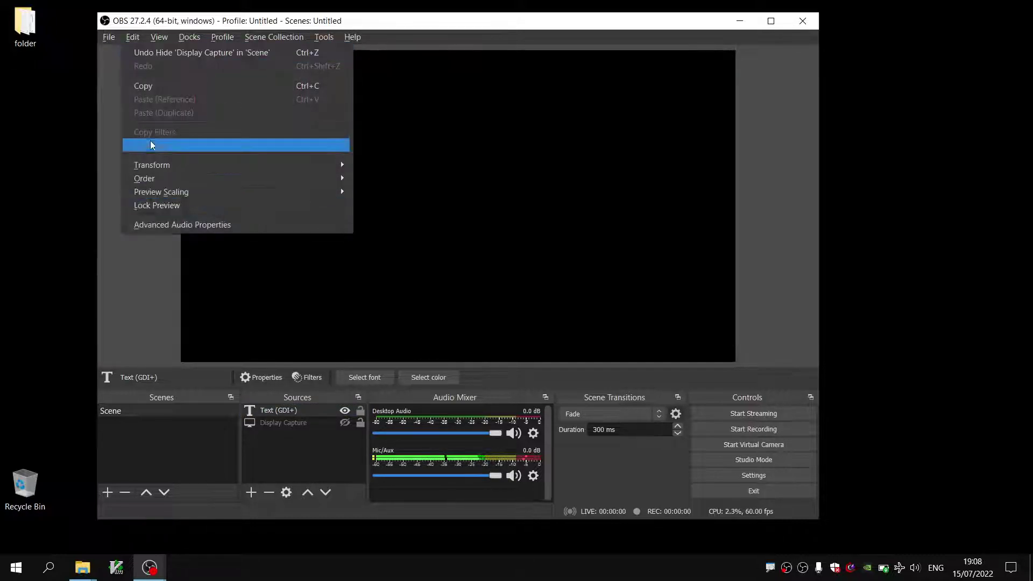
click(105, 102)
click(107, 99)
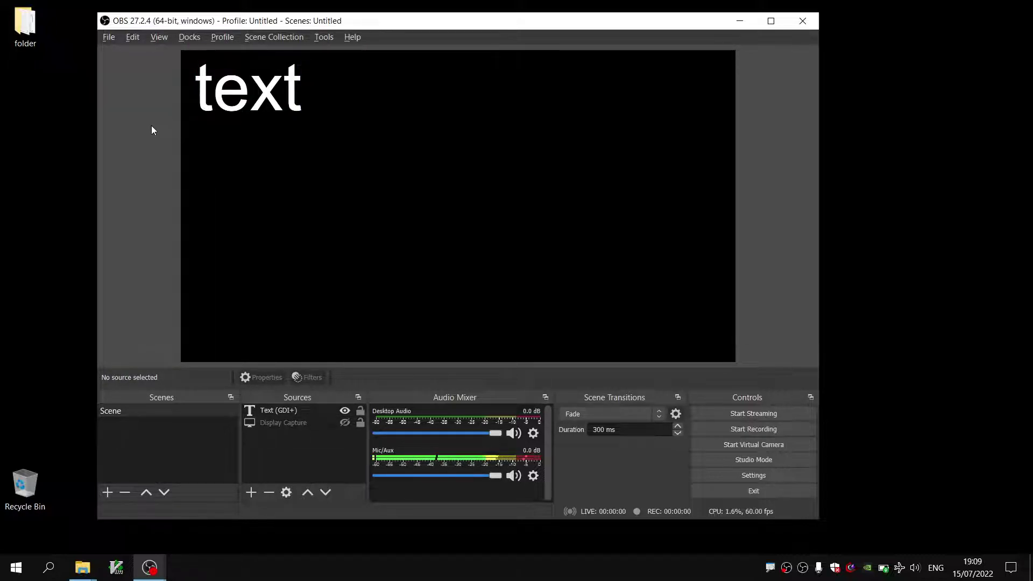
Browse the Scene Collection, View and Docks menus, then reopen the File menu
key(alt+c)
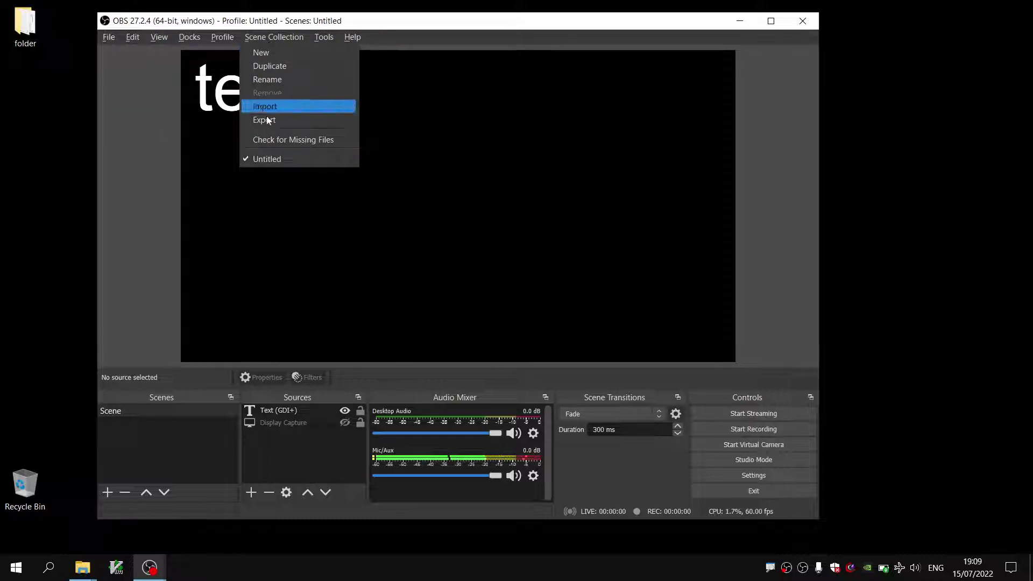
click(139, 174)
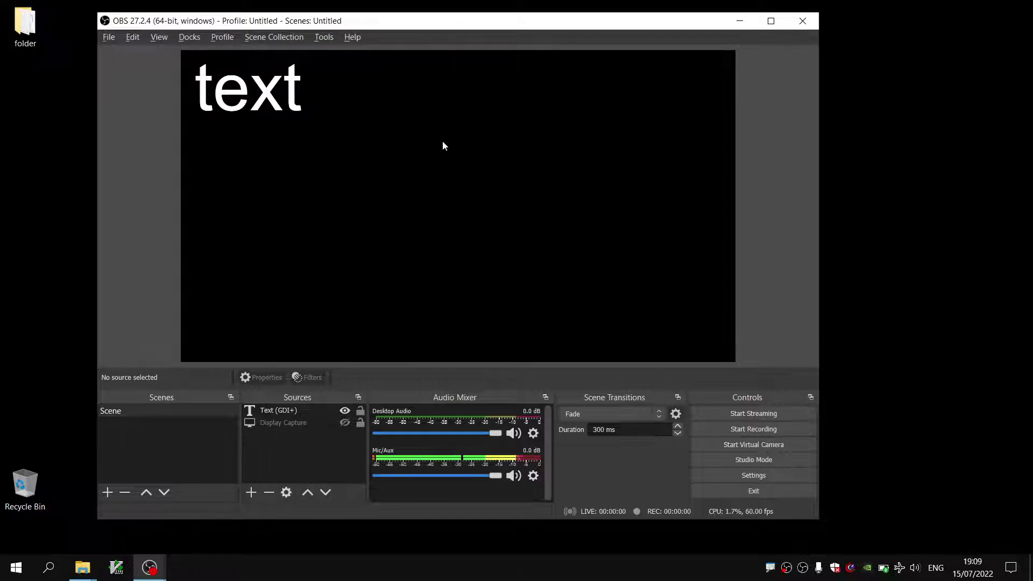
click(160, 38)
mouse_move(174, 46)
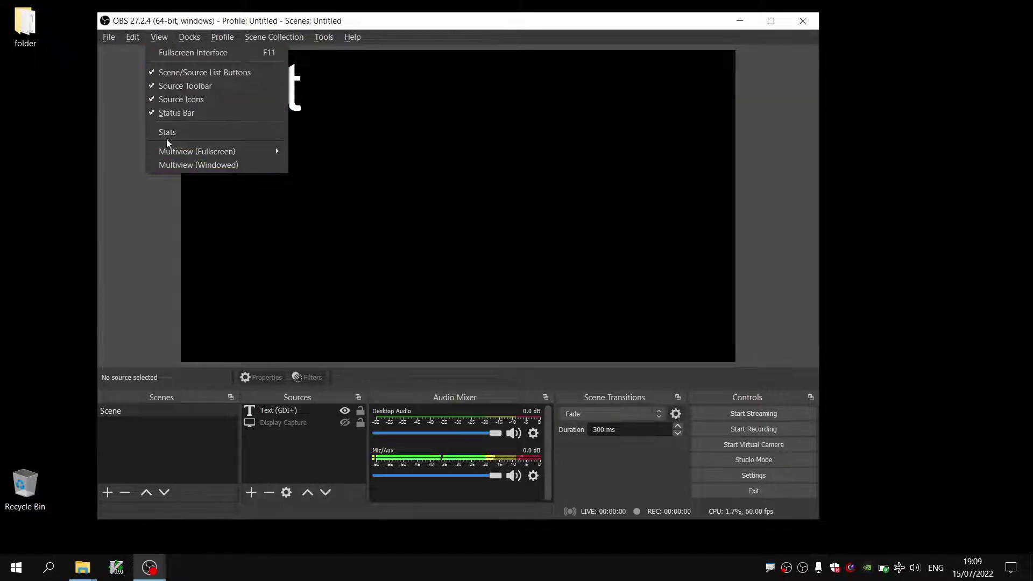
click(132, 37)
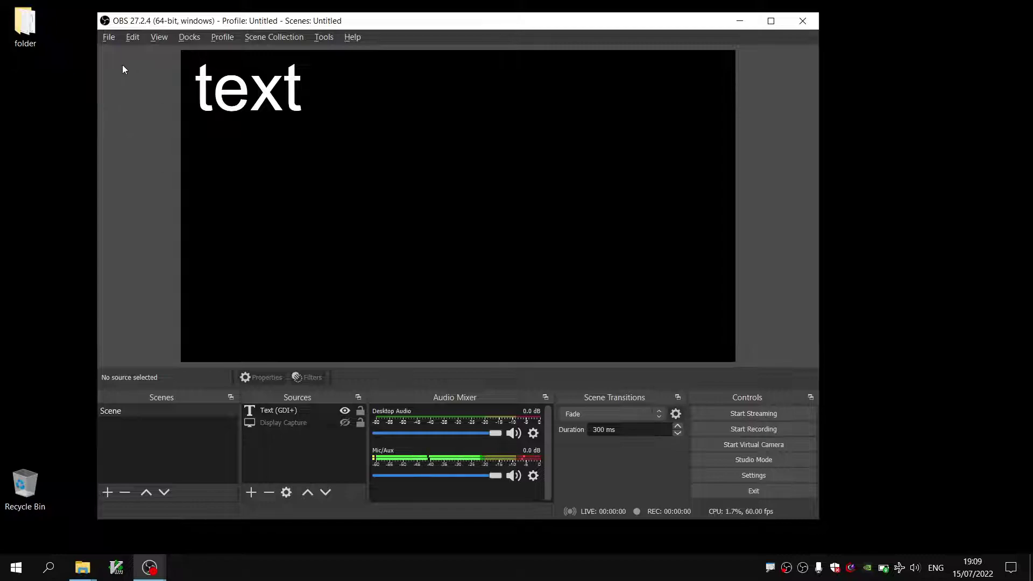
click(108, 38)
click(259, 240)
Dismiss the OBS tray menu, bring the recording window forward from the taskbar, and shift it right
click(786, 569)
right_click(786, 569)
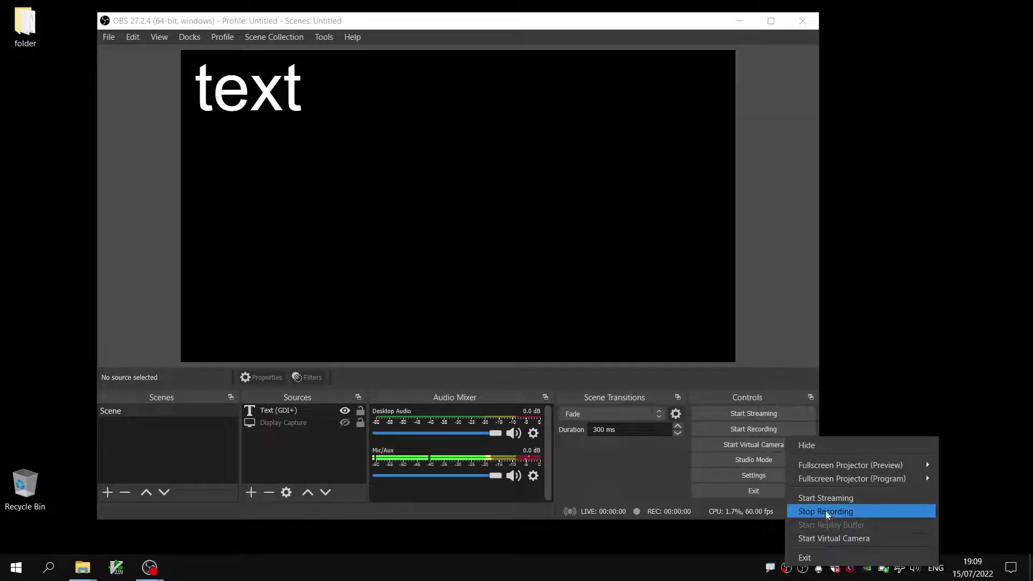
click(556, 539)
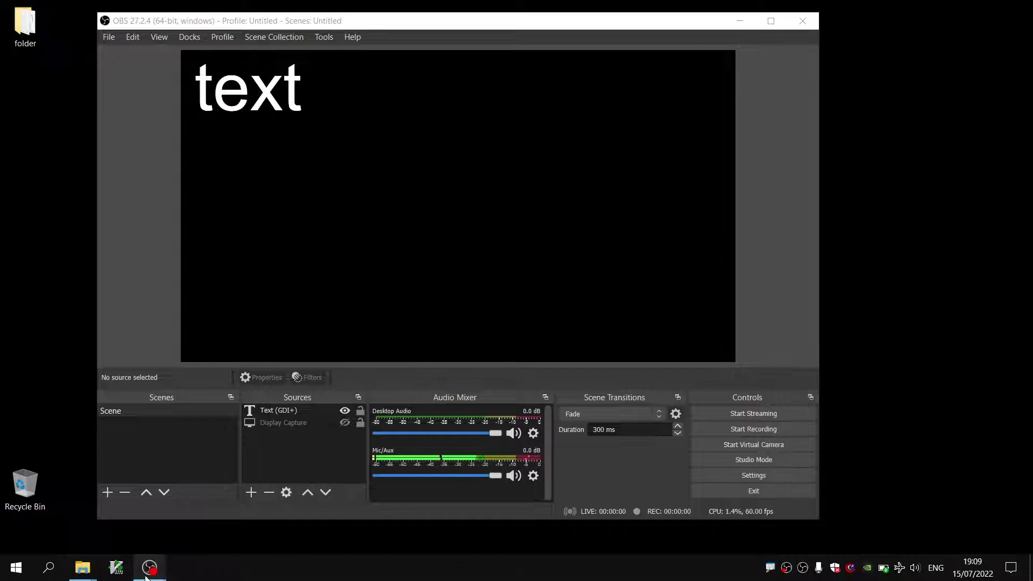
click(112, 510)
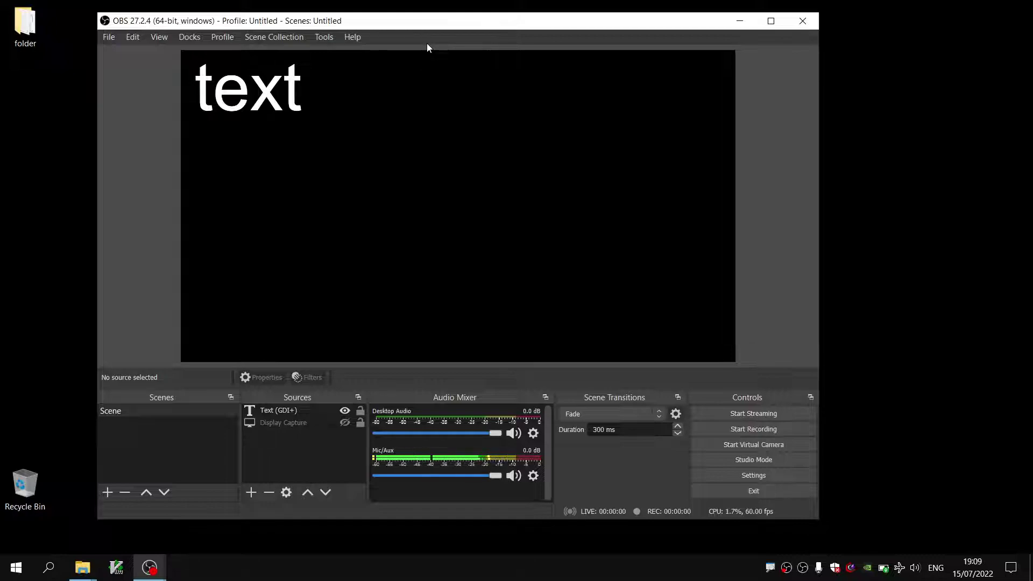
drag(489, 18, 501, 19)
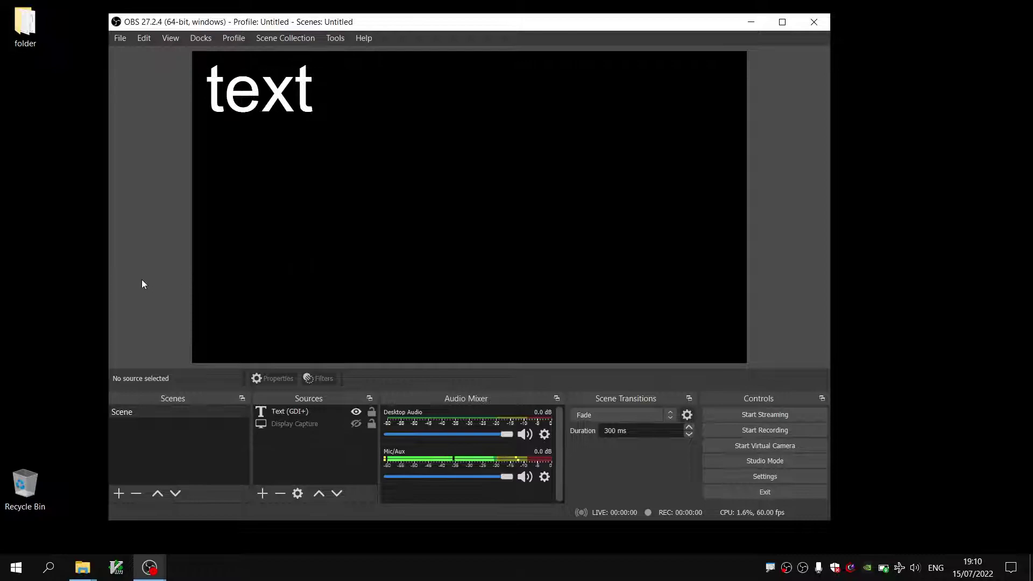